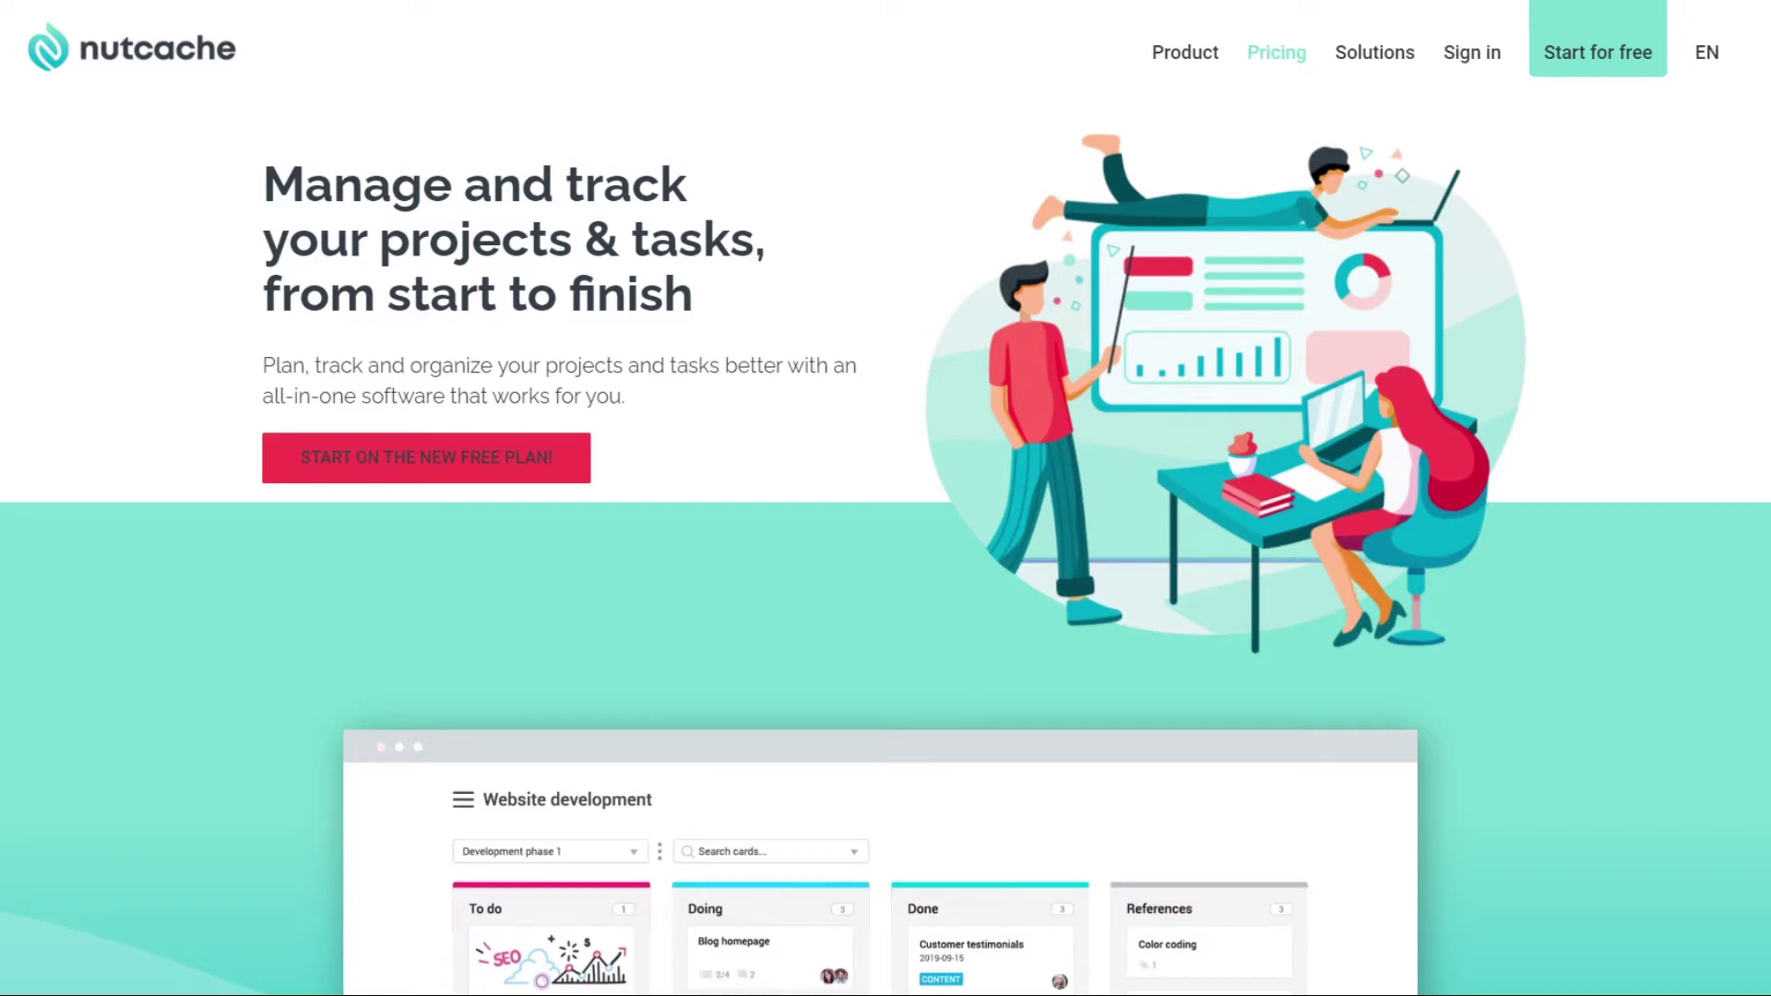
# Jump to the Free, Pro and Enterprise plan cards from the top navigation's Pricing link
pyautogui.click(1277, 55)
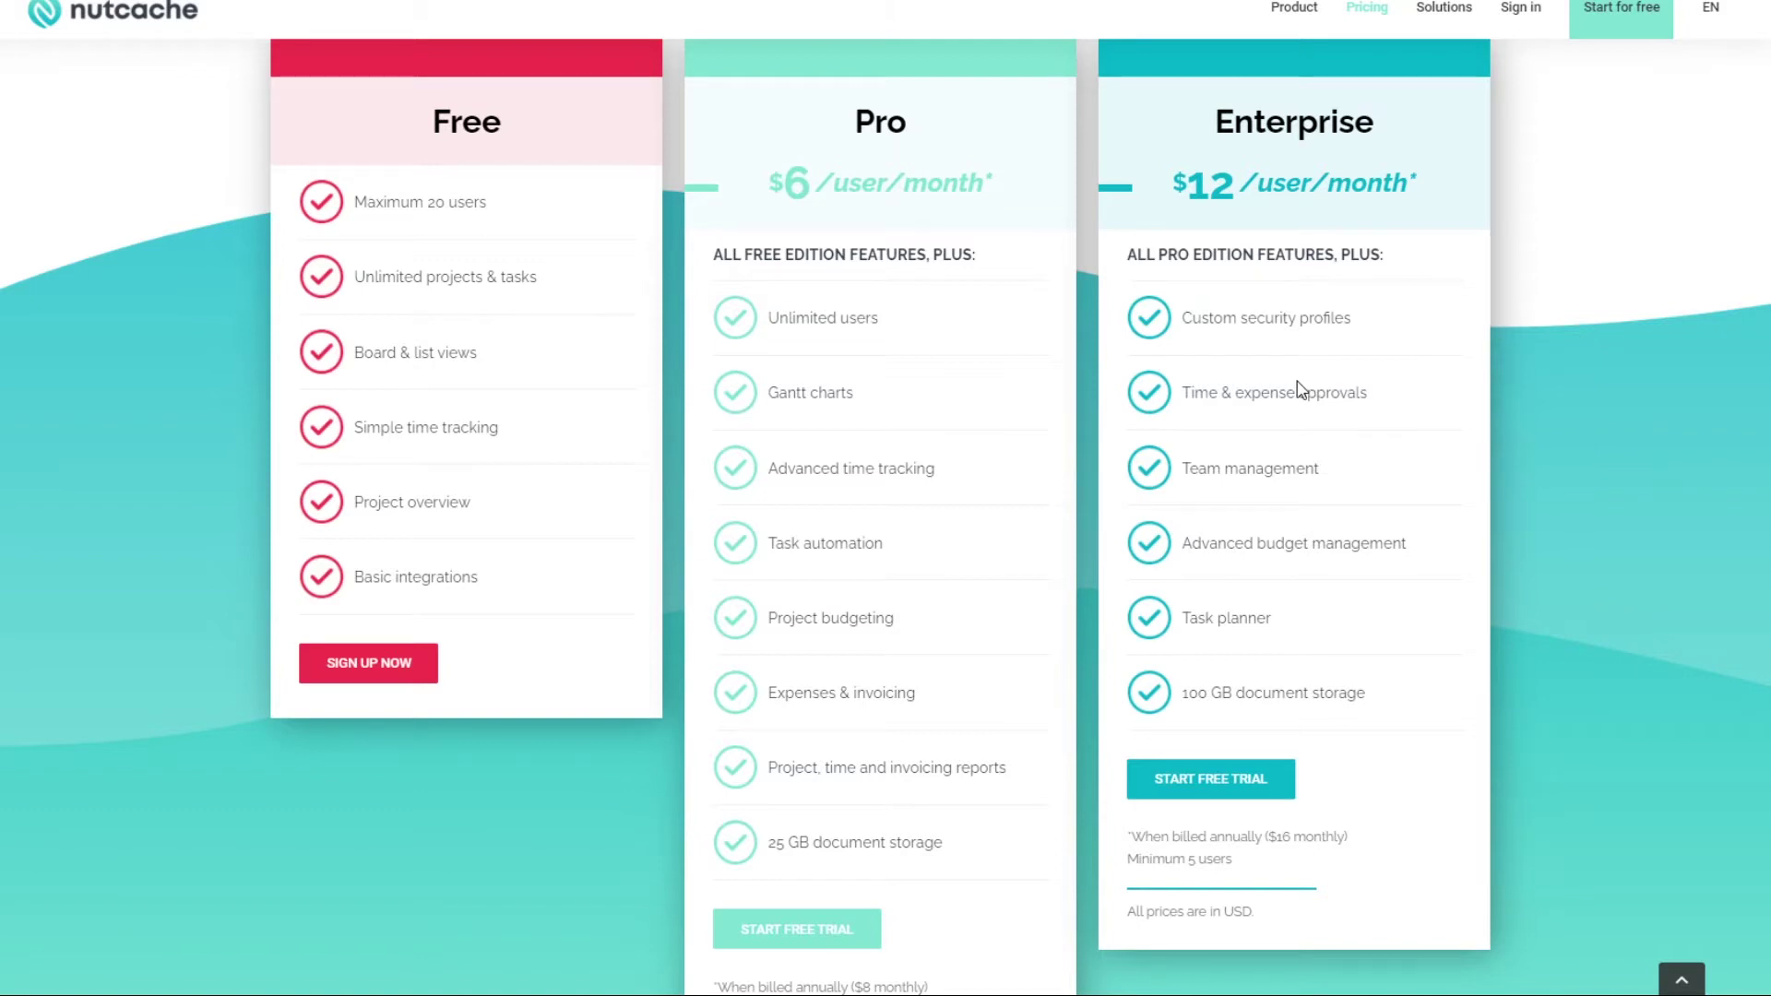
# Submit a Free-plan sign-up with an email address and open the activation email
pyautogui.click(358, 683)
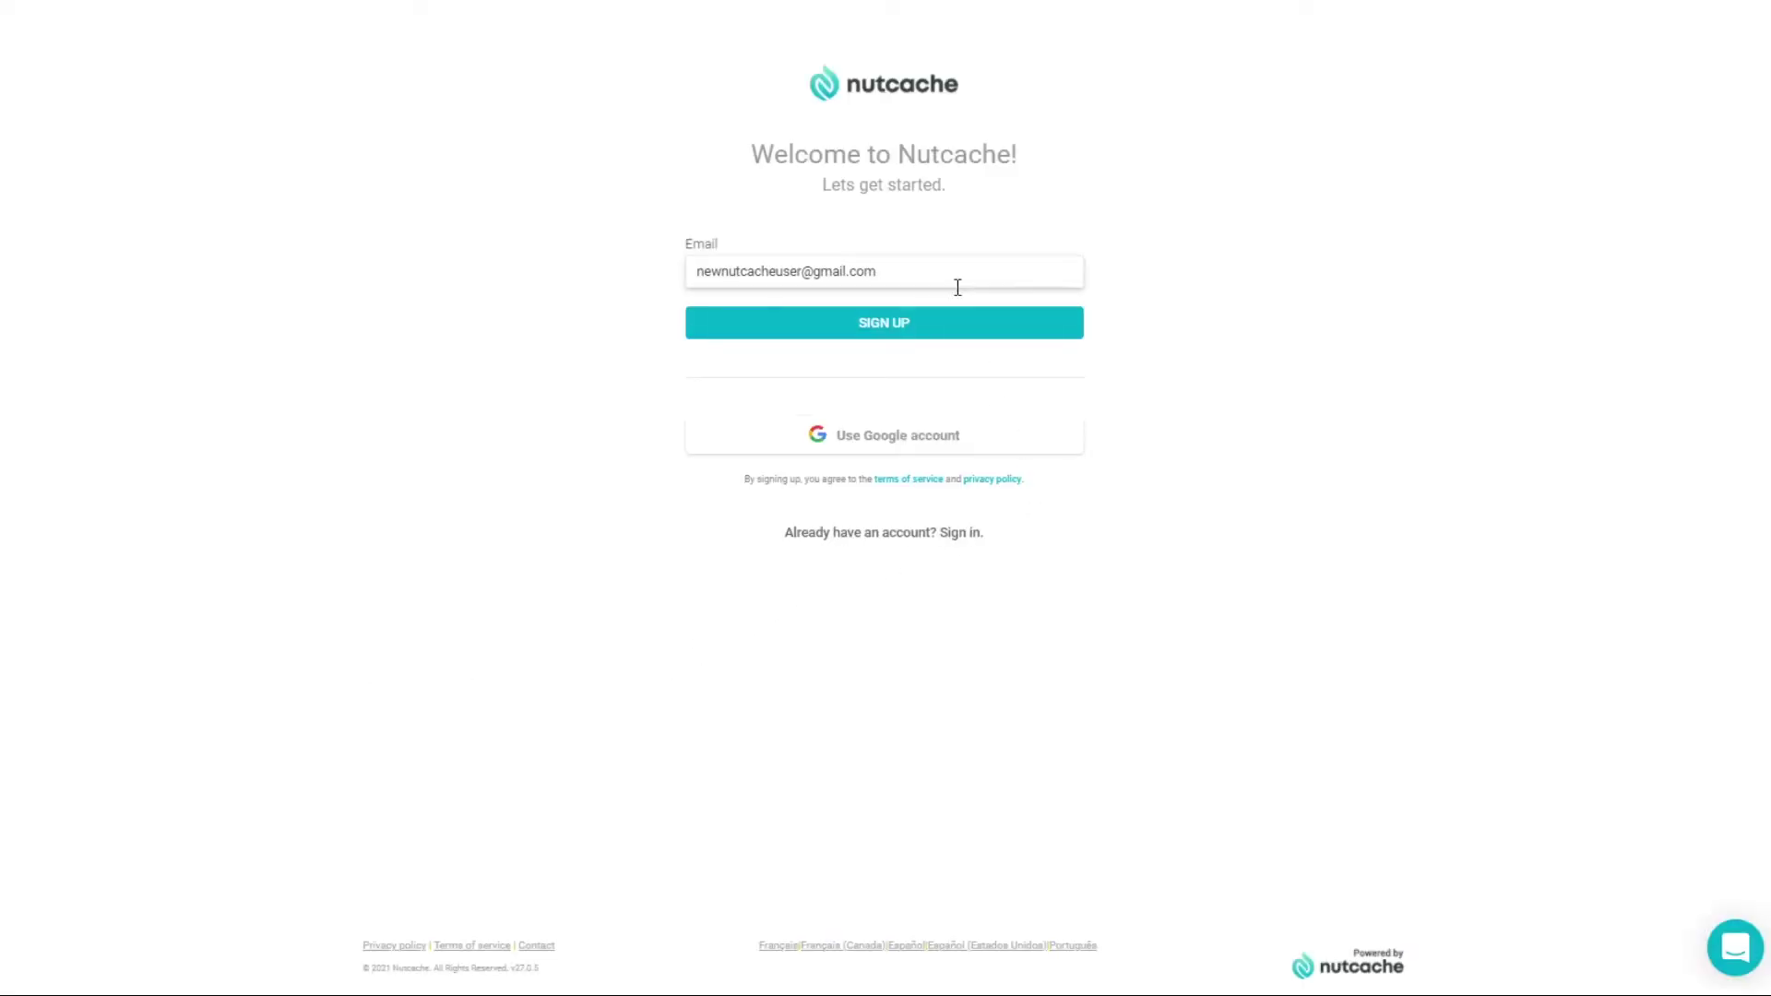
pyautogui.click(1037, 336)
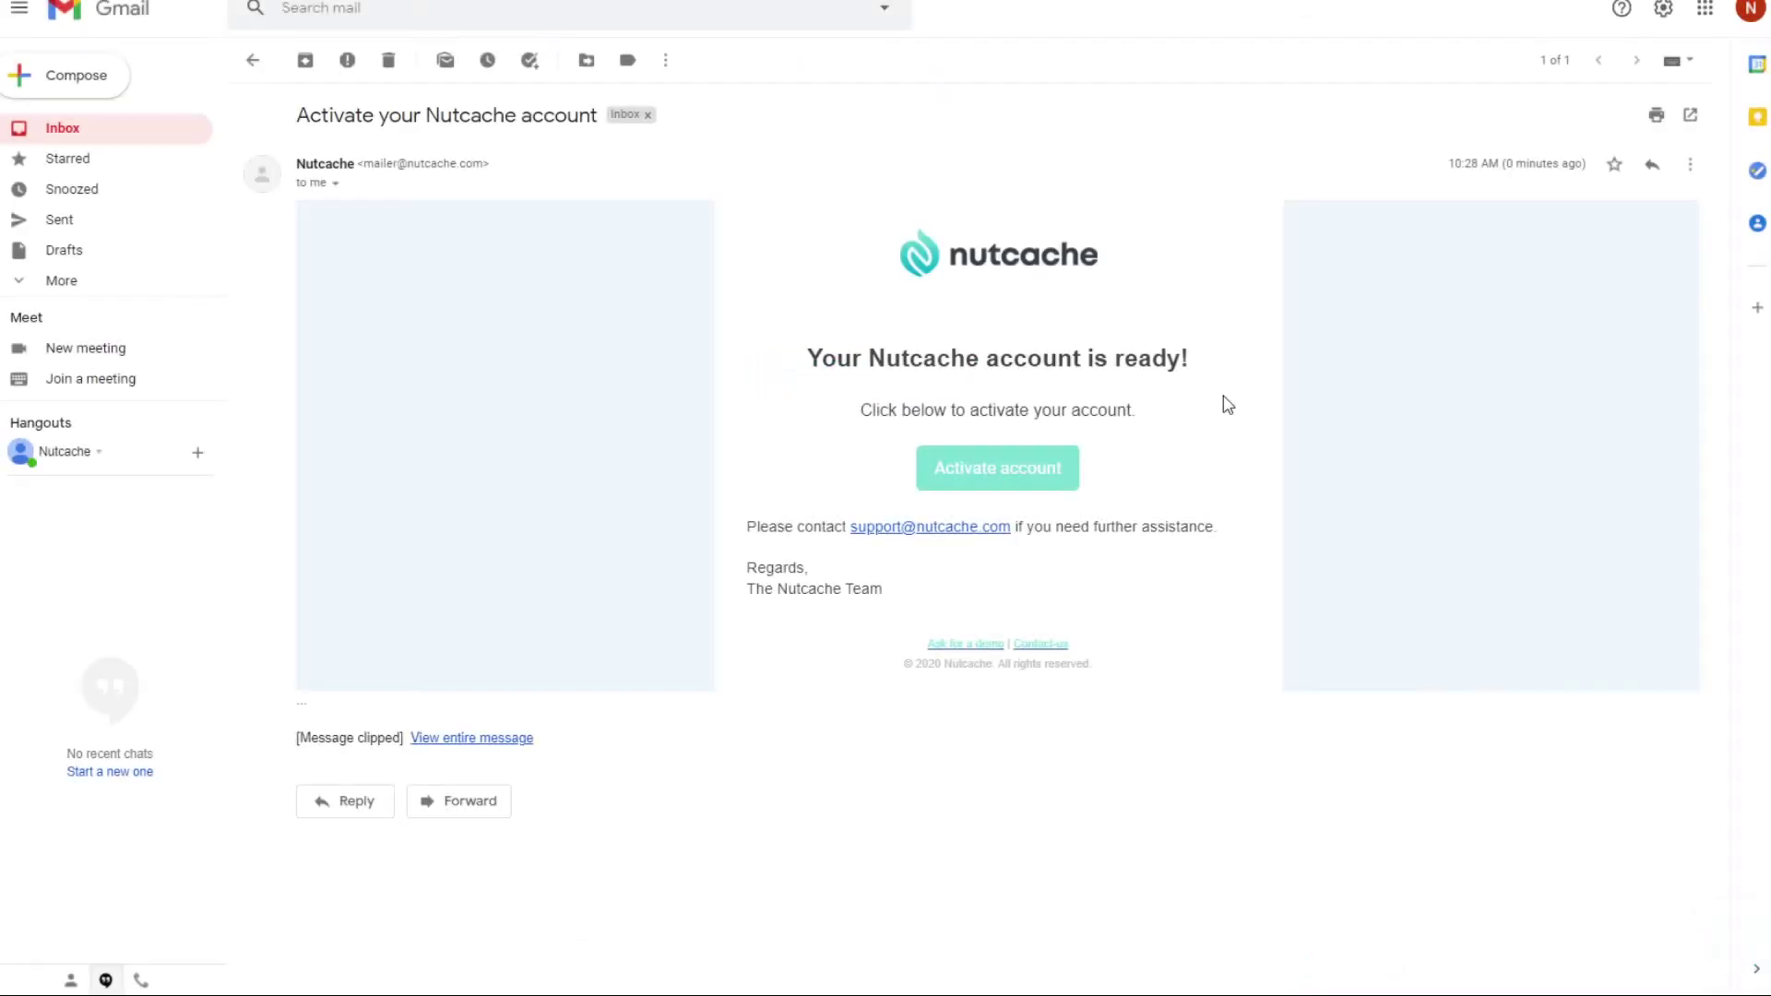
# Activate the account with name and password, and choose the Free plan
pyautogui.click(1047, 468)
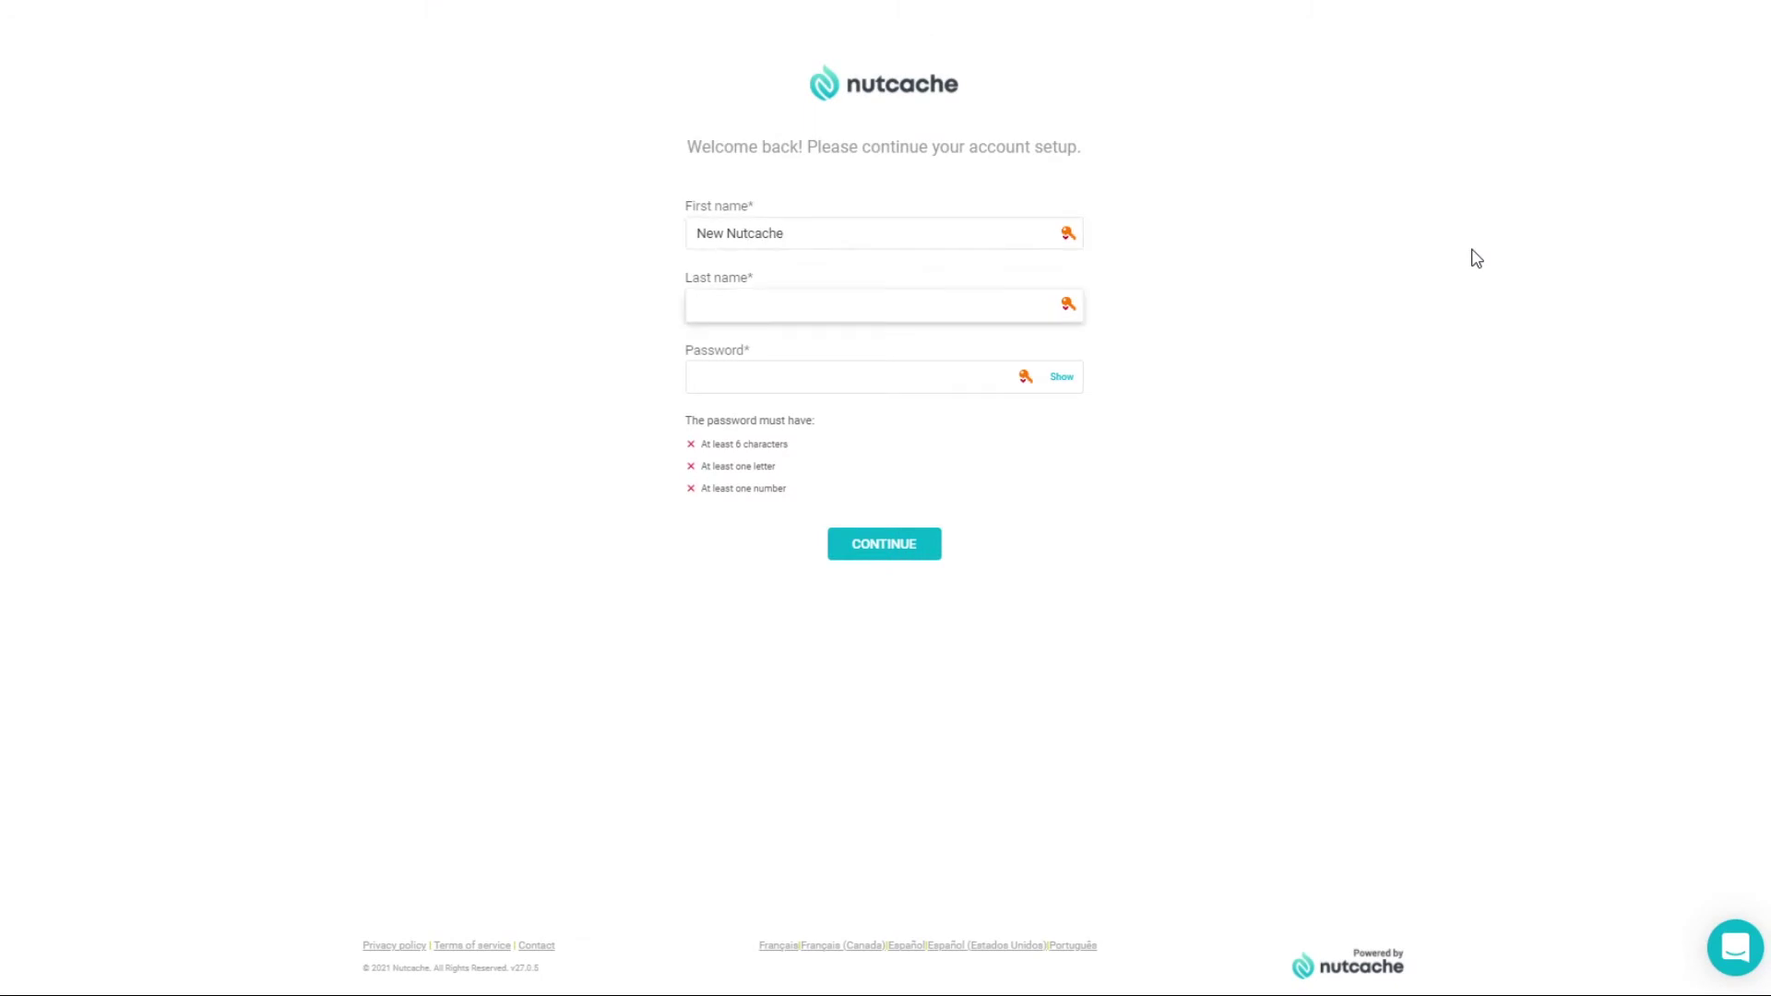
pyautogui.write('User')
pyautogui.click(1477, 258)
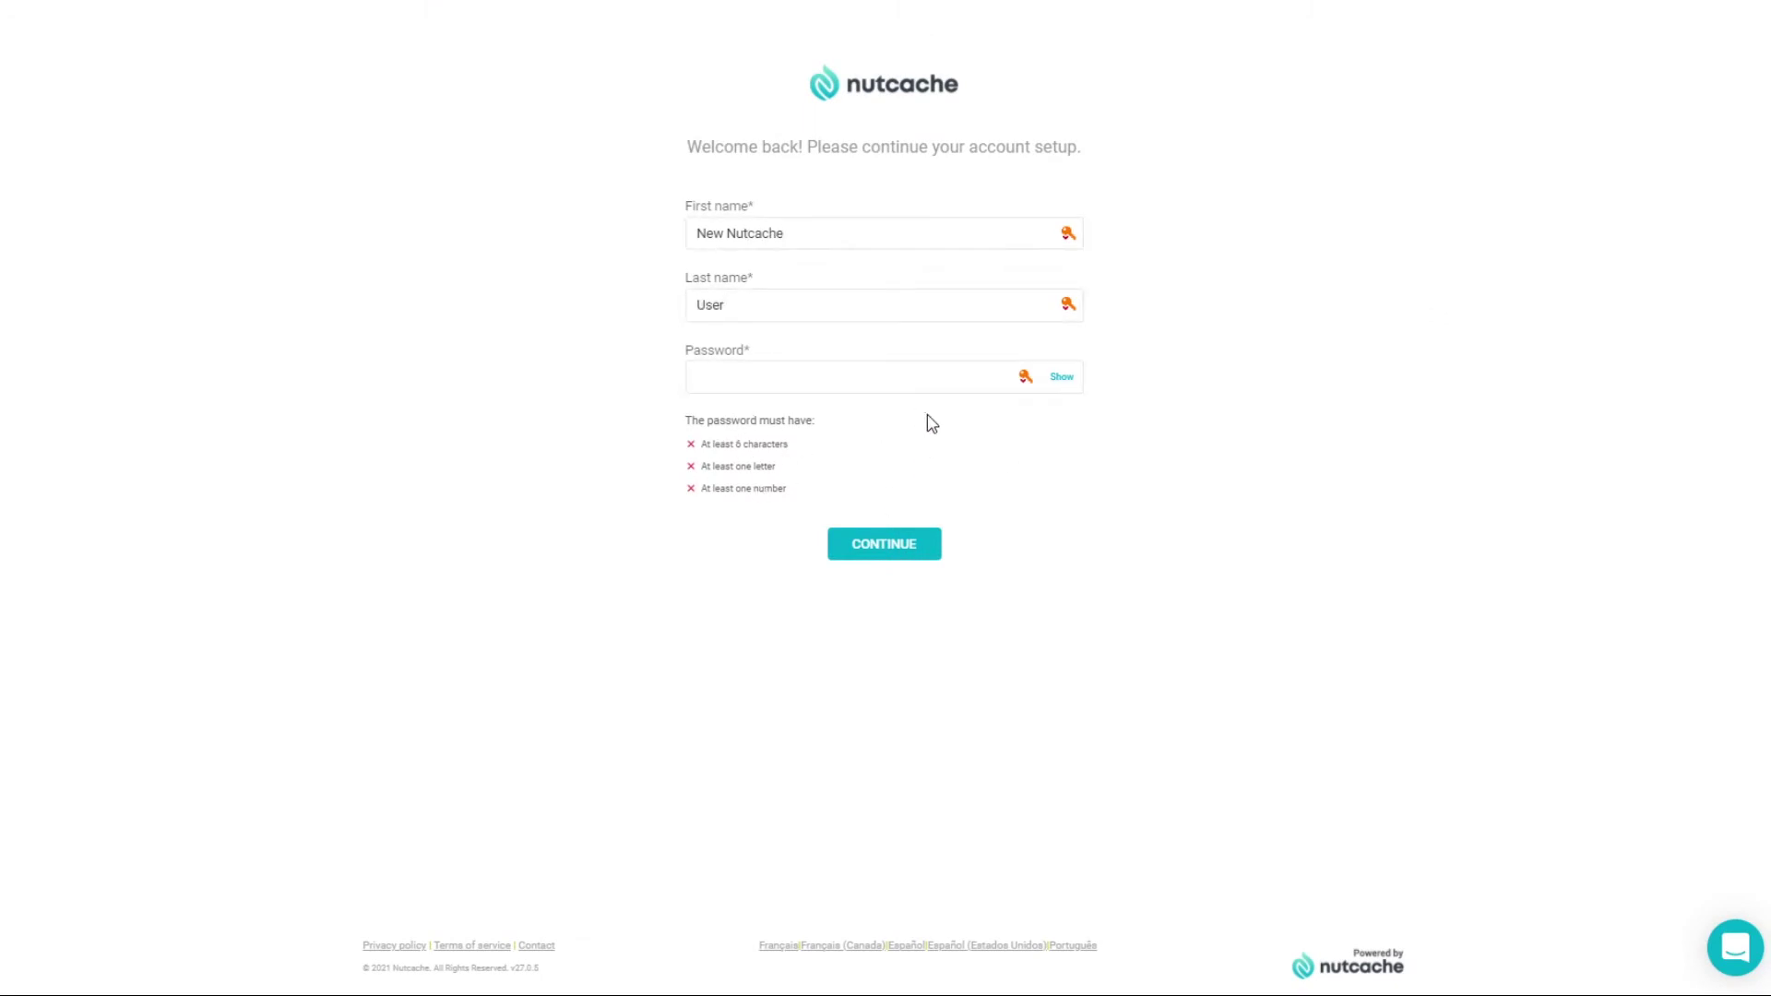
pyautogui.click(929, 376)
pyautogui.hotkey('ctrl', 'v')
pyautogui.click(927, 551)
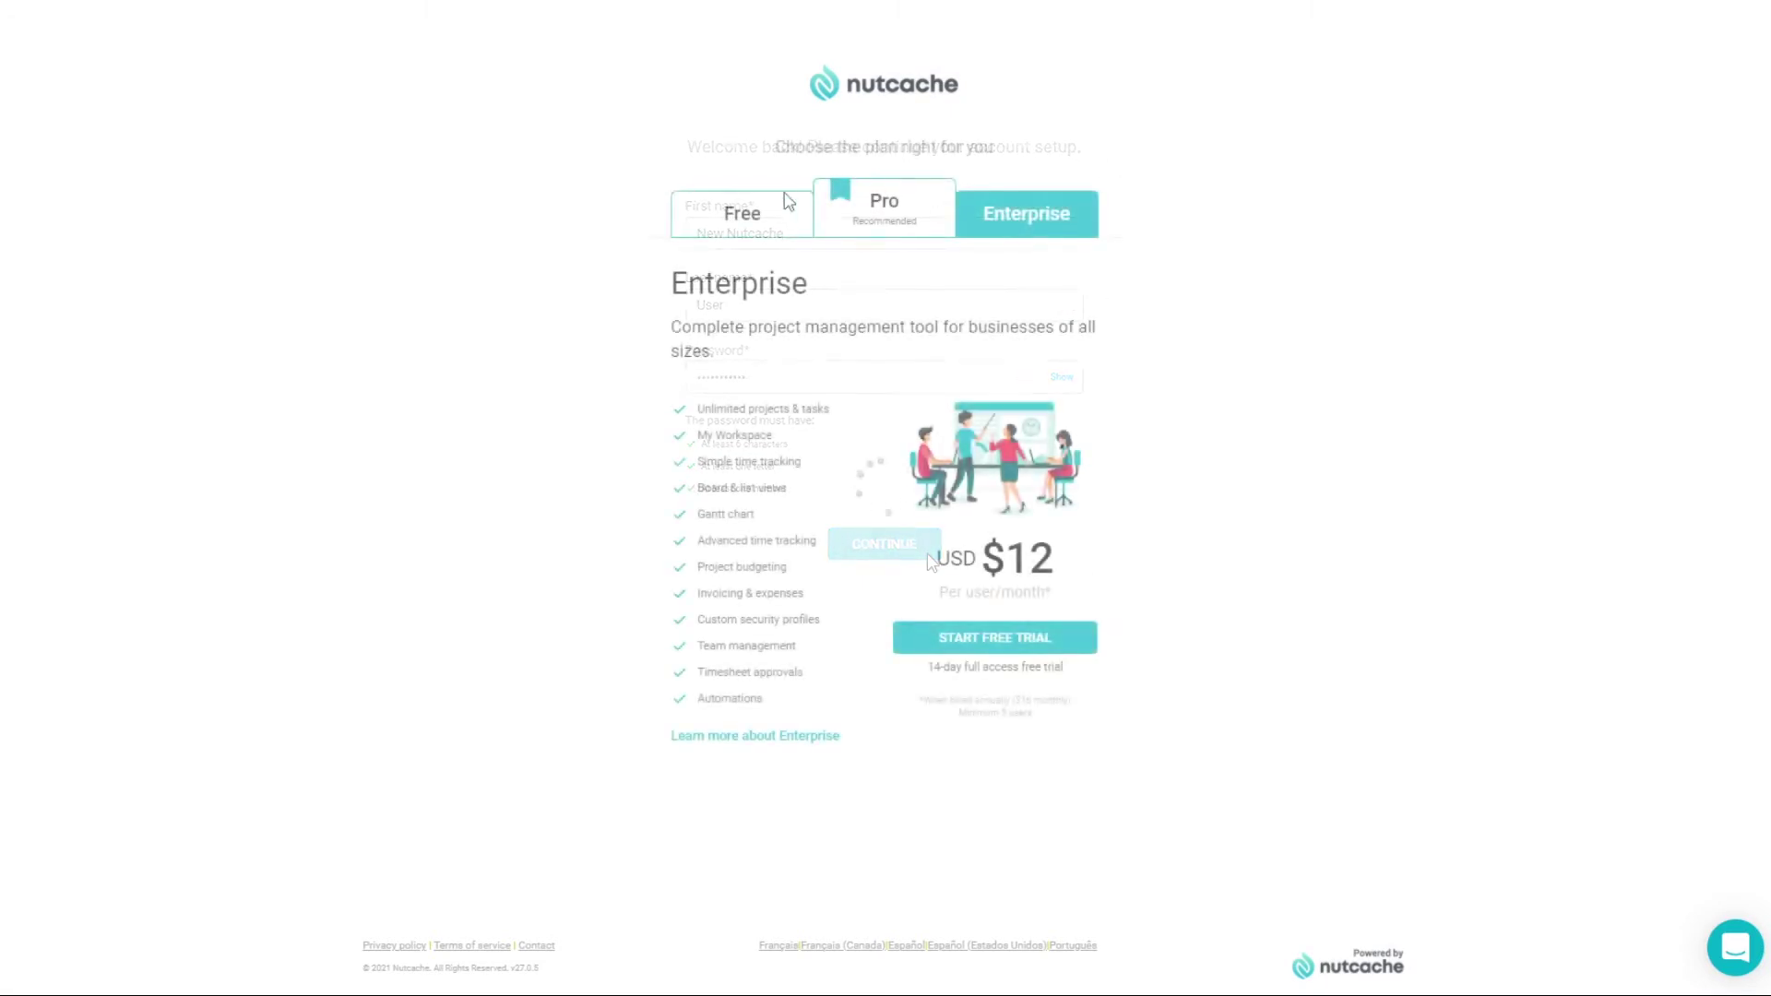
pyautogui.click(778, 211)
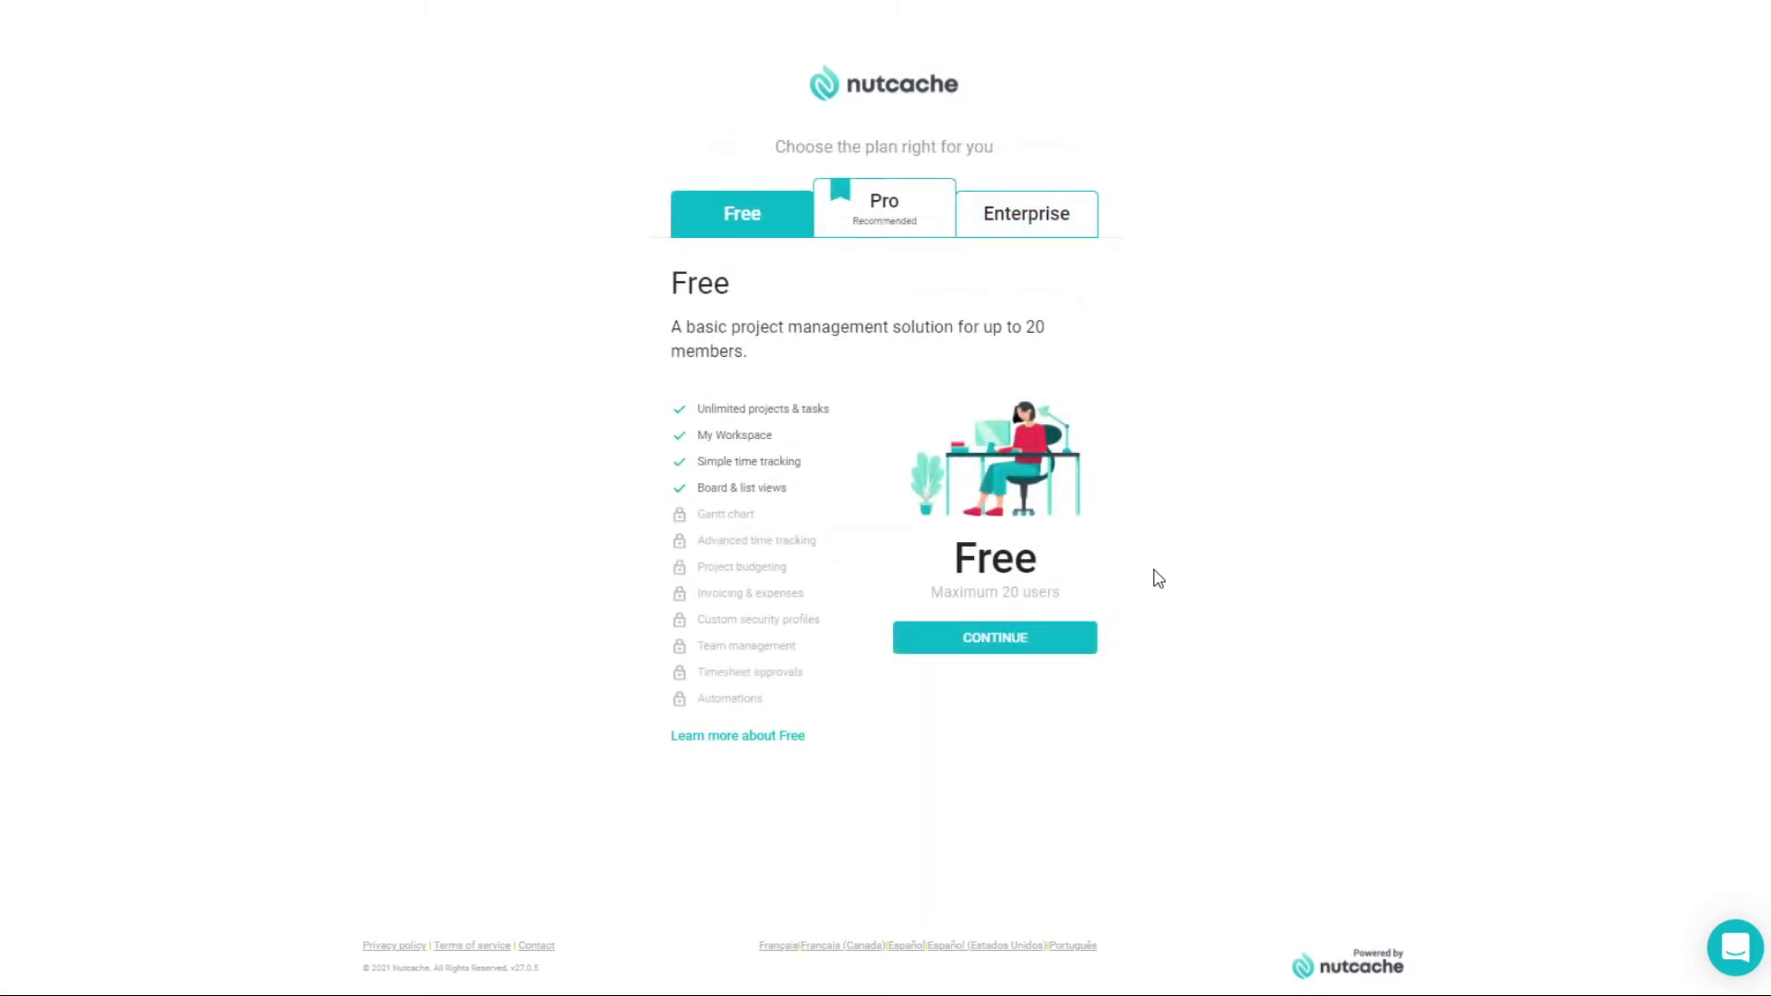
pyautogui.click(1084, 638)
# Set the organization to 'Nutcache Tutorials' in Canada and submit it
pyautogui.write('New Nutcache')
pyautogui.hotkey('ctrl', 'a')
pyautogui.write('Nutcache Tutorials')
pyautogui.click(1099, 308)
pyautogui.write('ca')
pyautogui.click(830, 529)
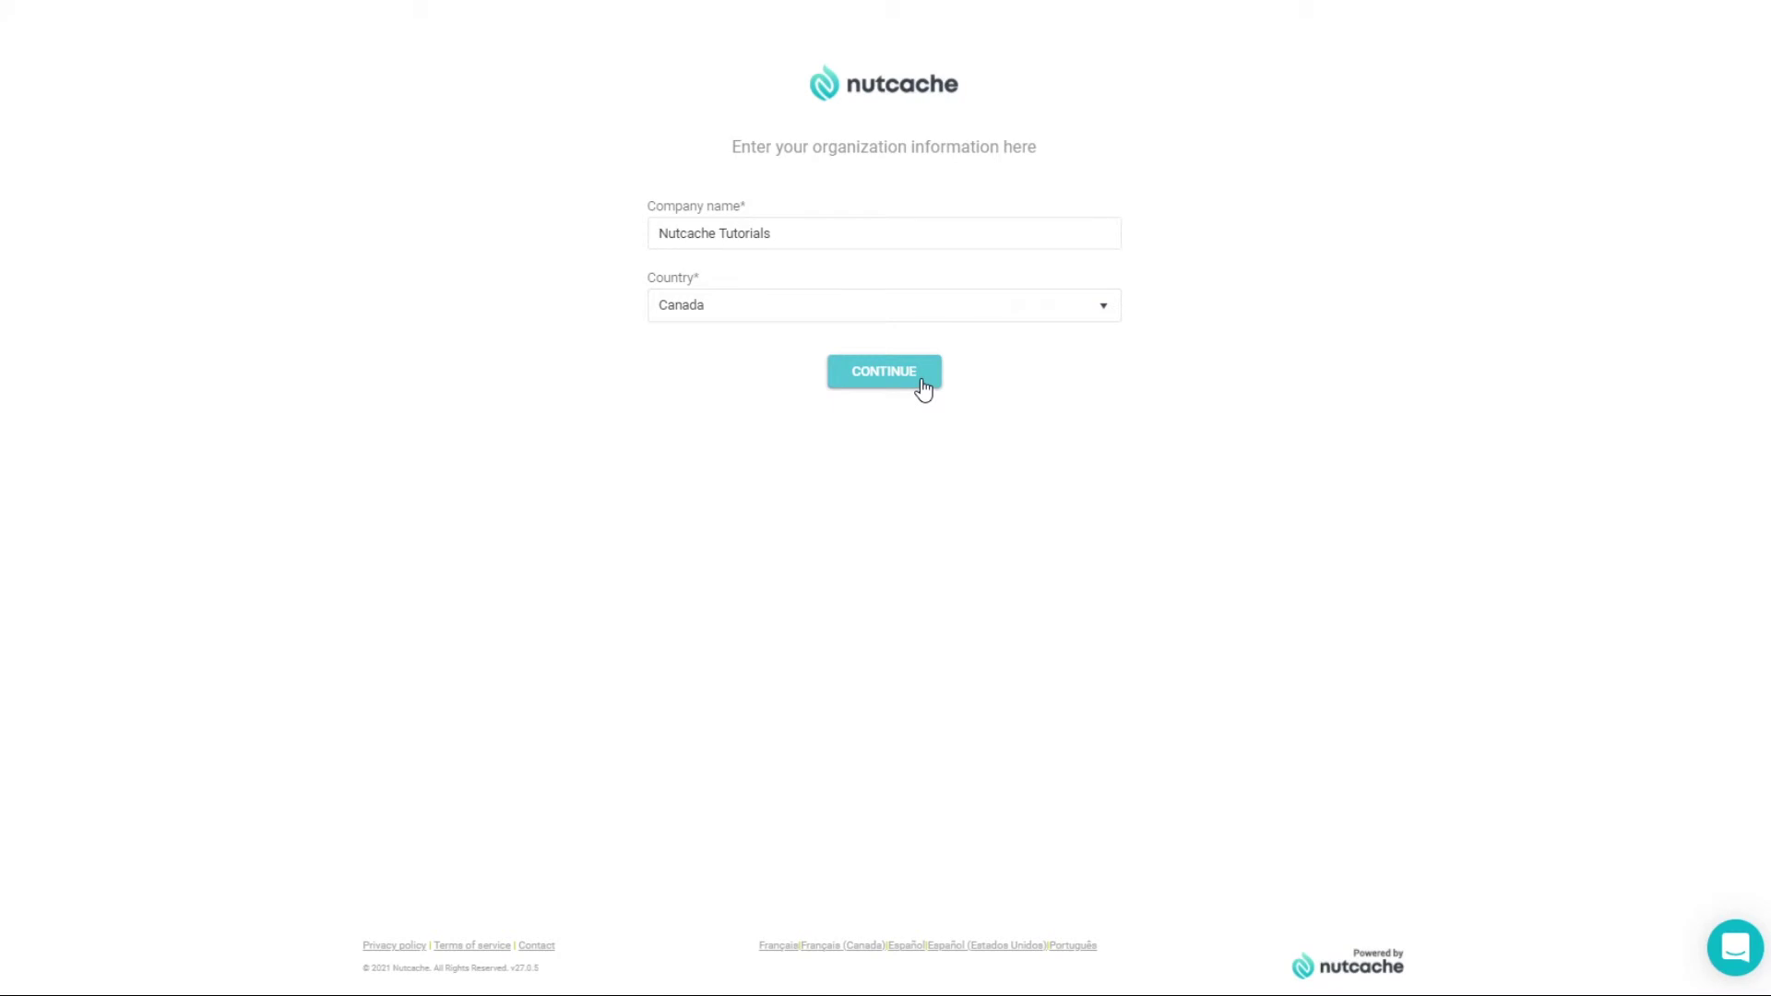
pyautogui.click(924, 386)
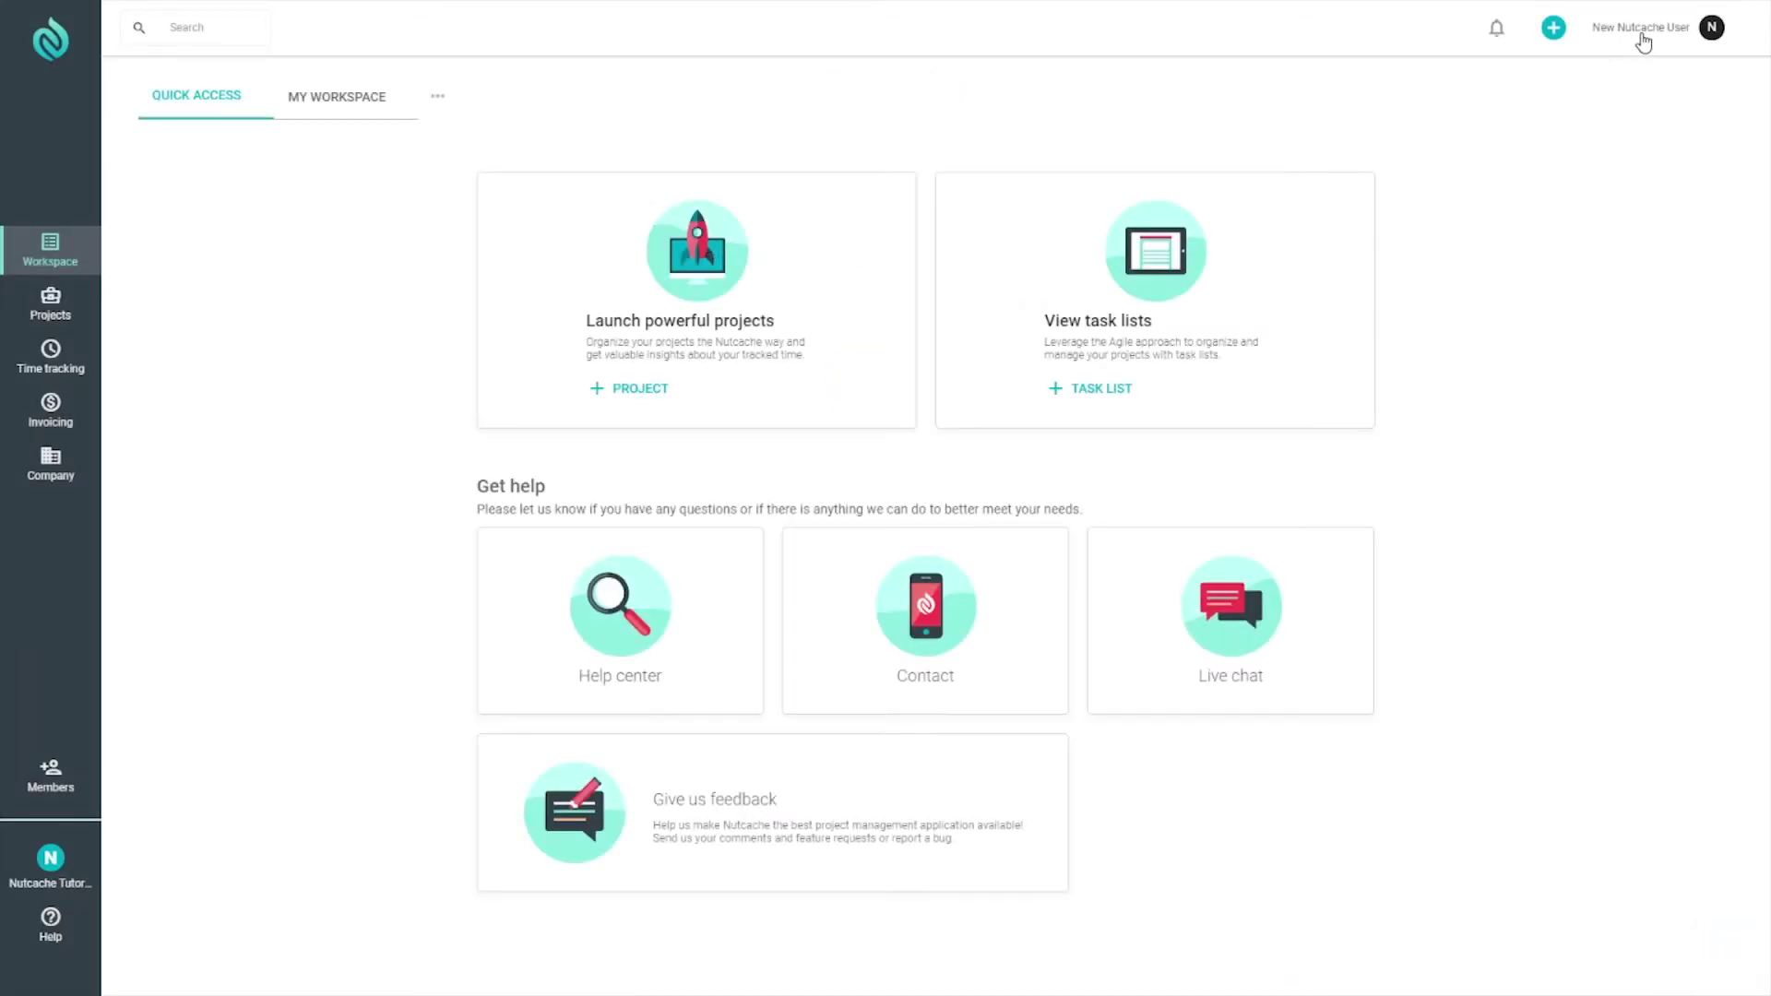
# Open the profile and look over the account number and preferred language options
pyautogui.click(1638, 37)
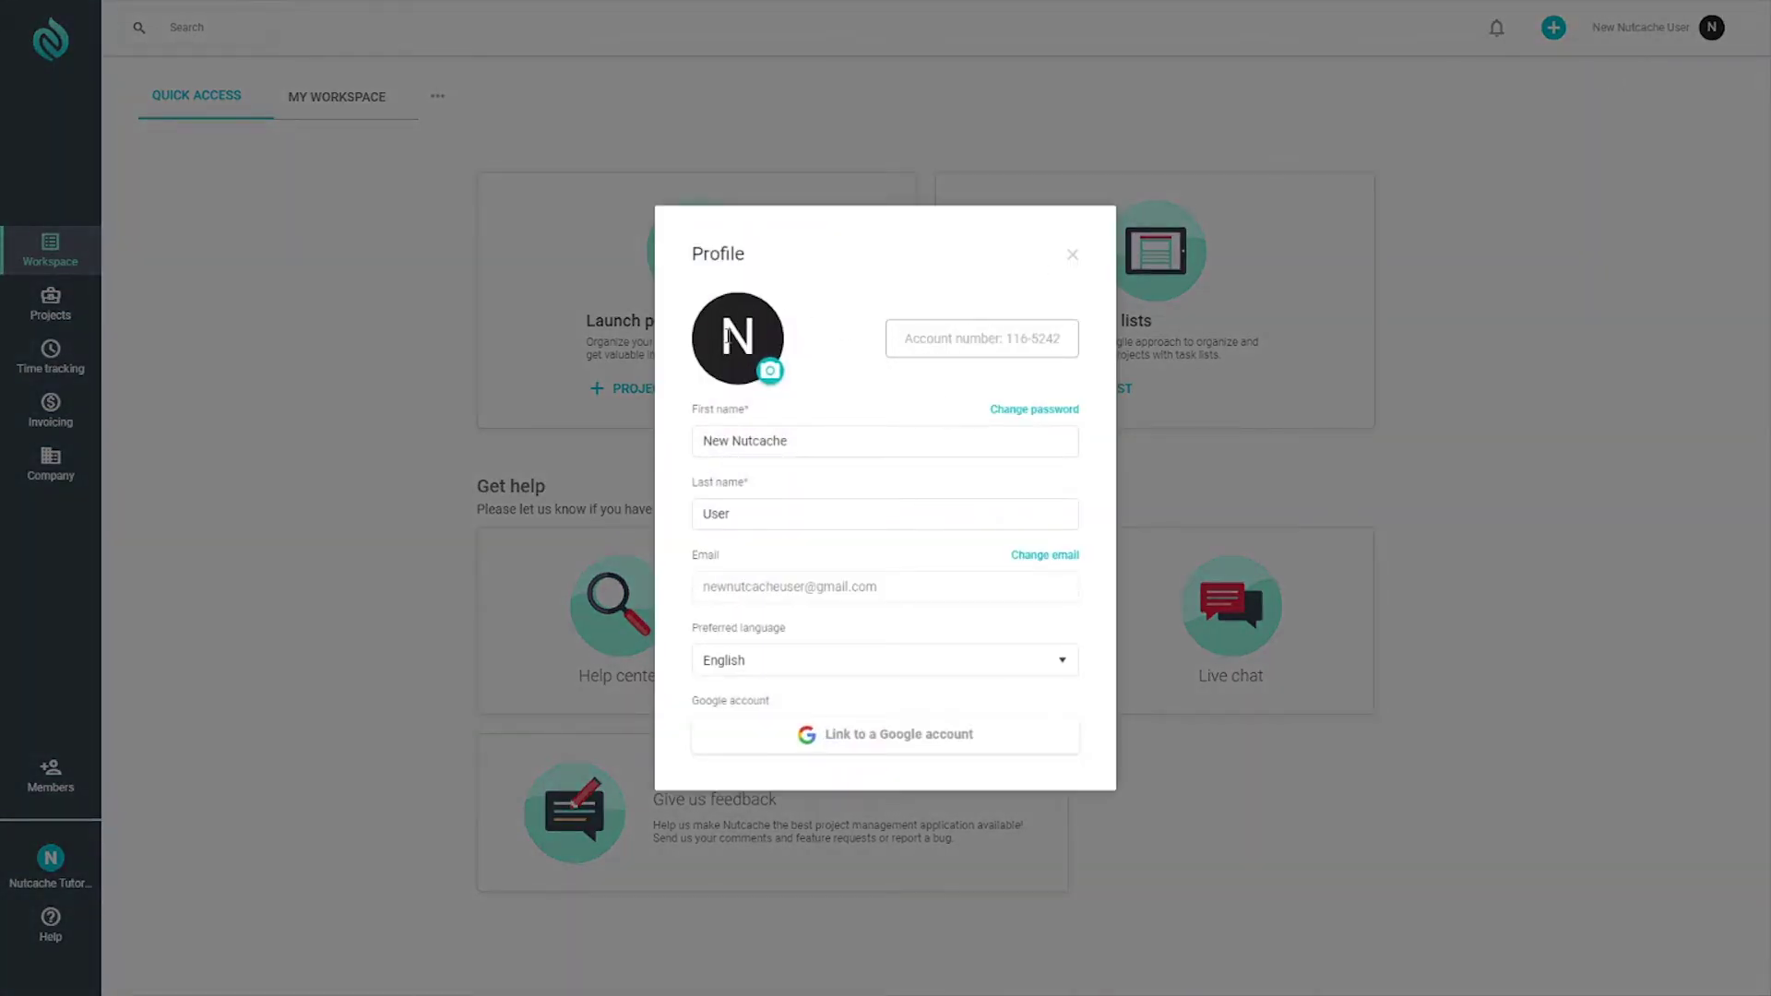
pyautogui.moveTo(950, 337); pyautogui.dragTo(1069, 338)
pyautogui.click(1068, 340)
pyautogui.click(838, 660)
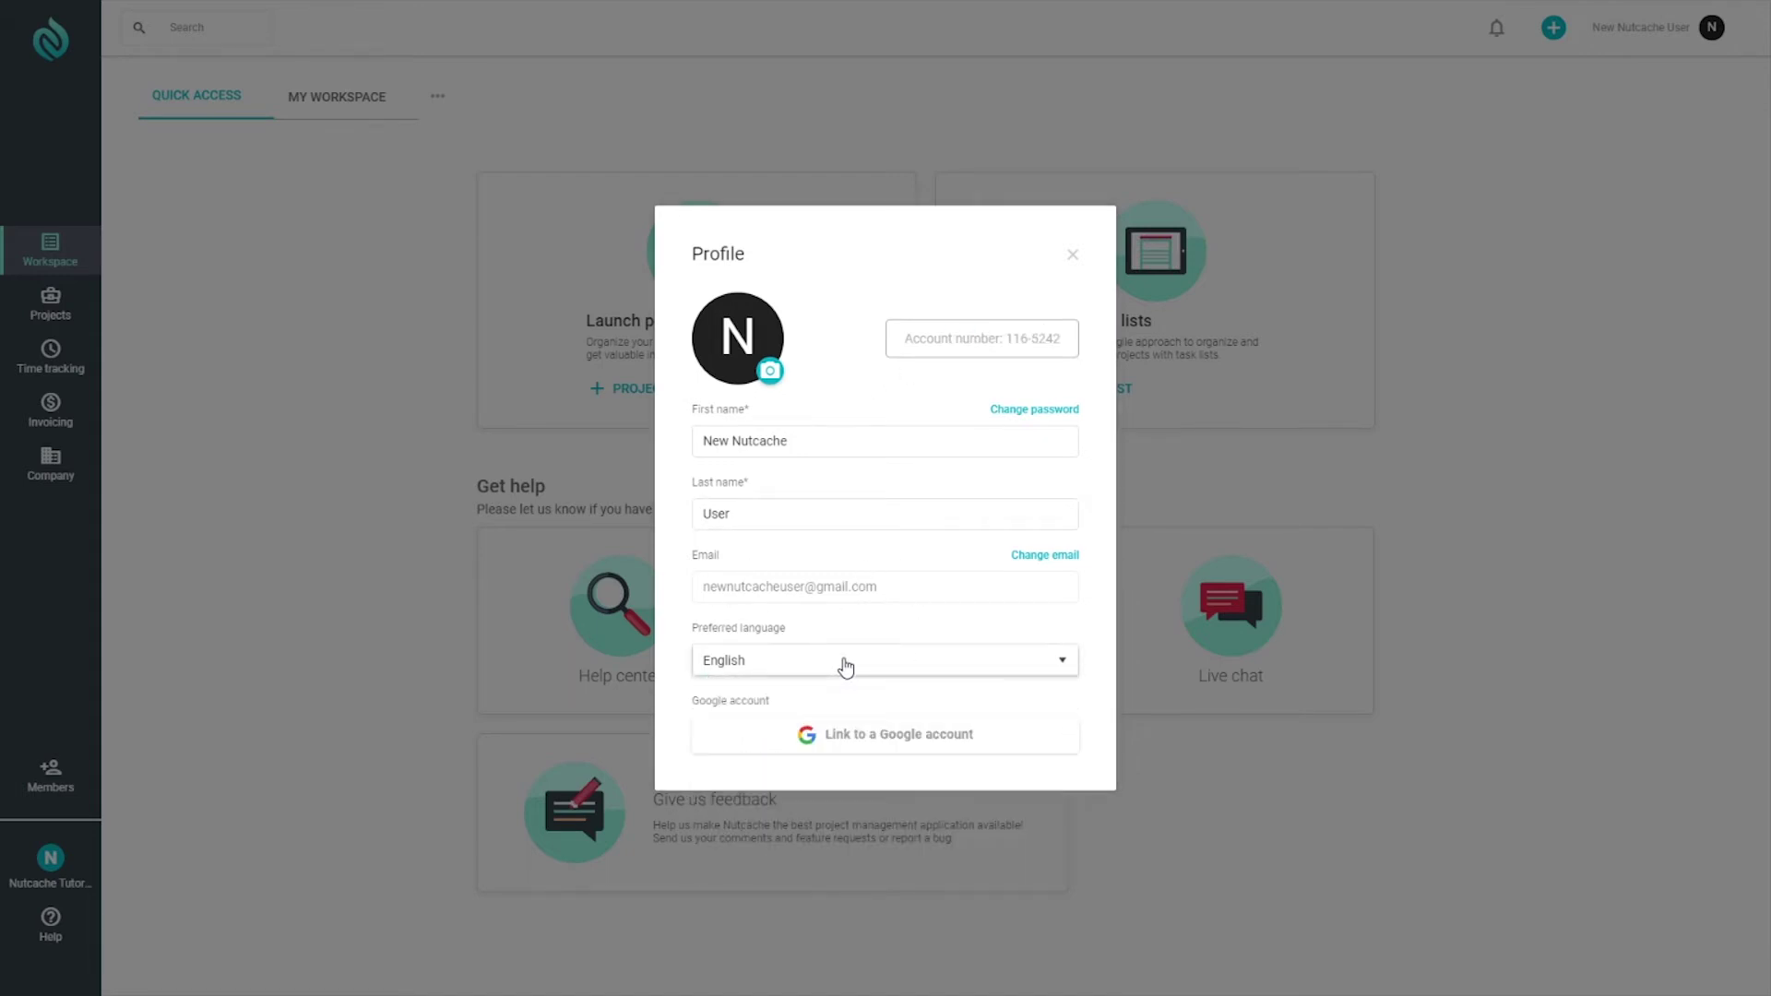
# Set the avatar to the colour orange, save it, and close the profile
pyautogui.click(772, 376)
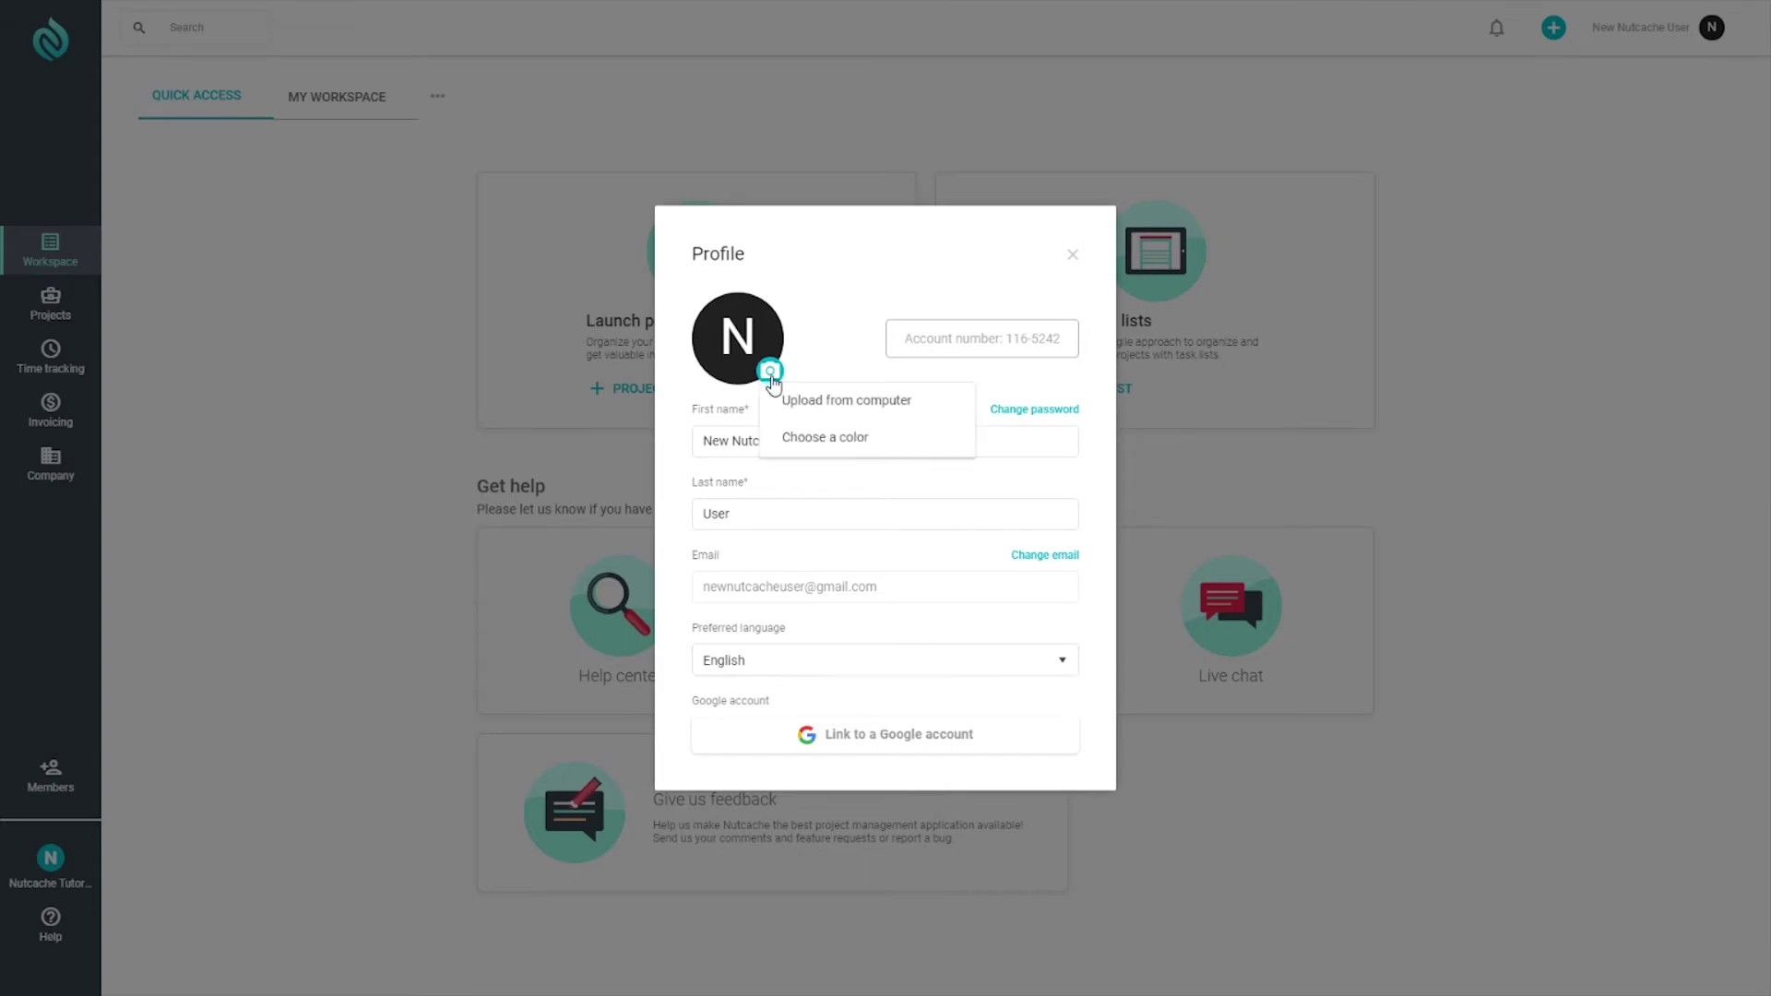
pyautogui.click(834, 442)
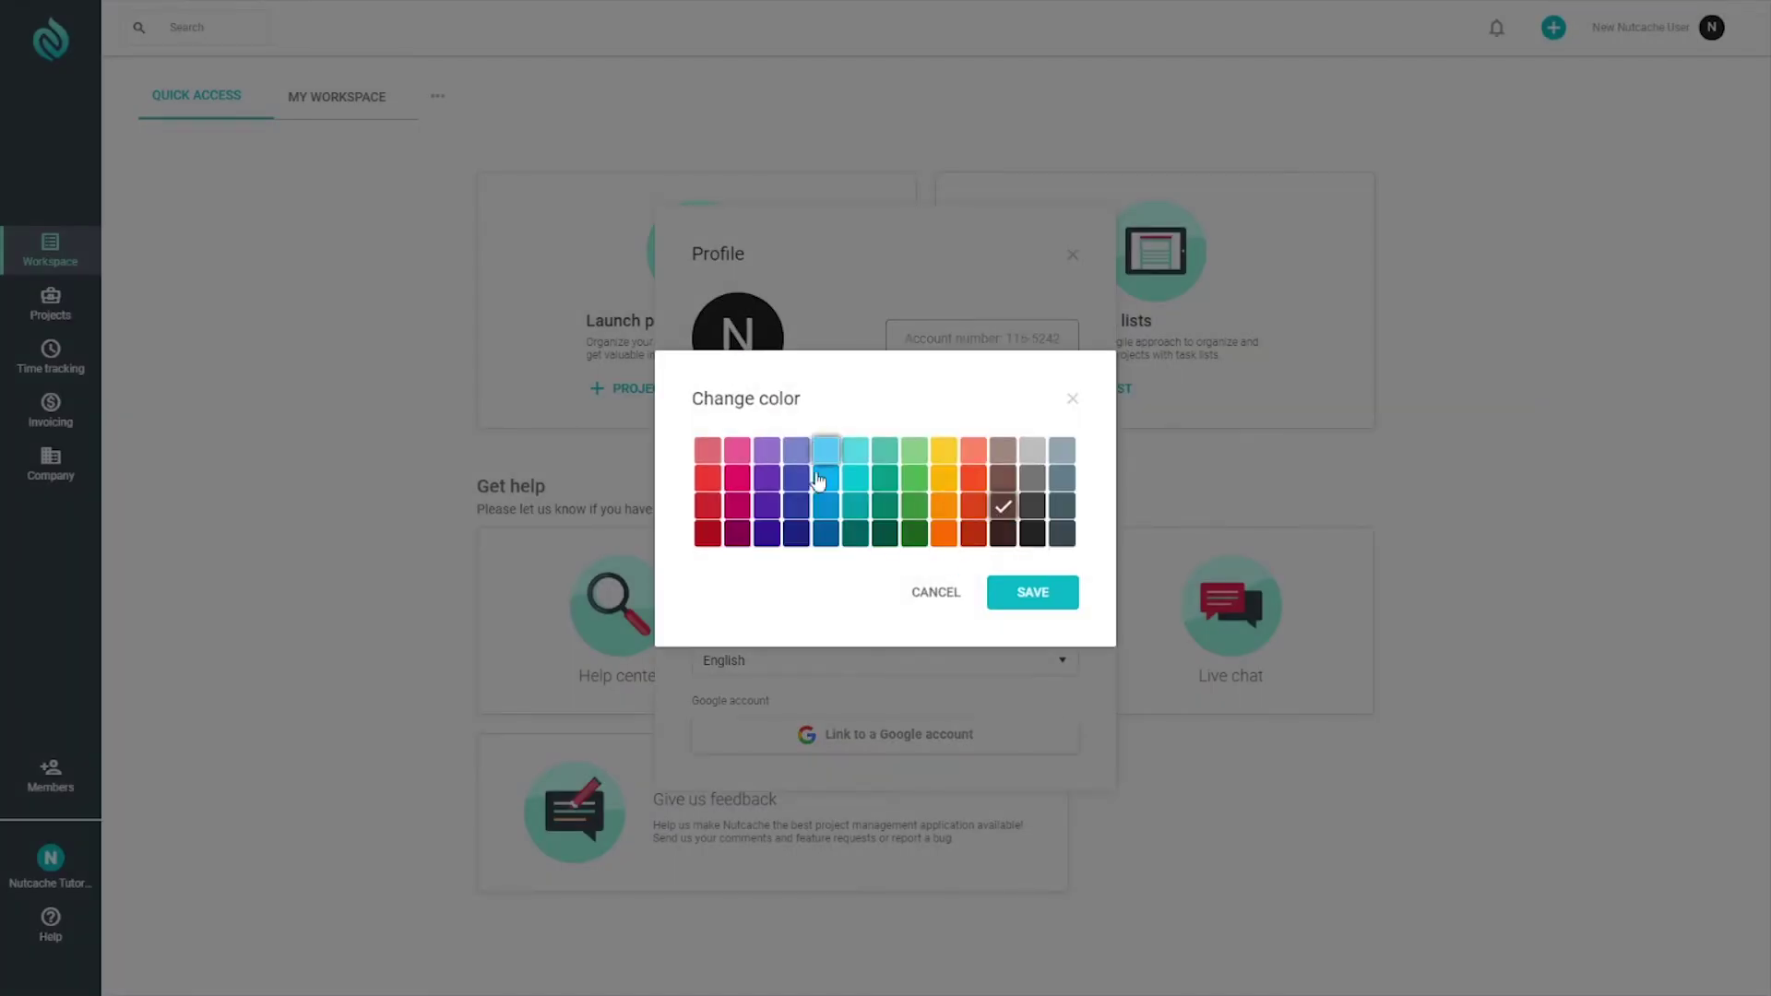
pyautogui.click(737, 506)
pyautogui.click(943, 533)
pyautogui.click(1032, 592)
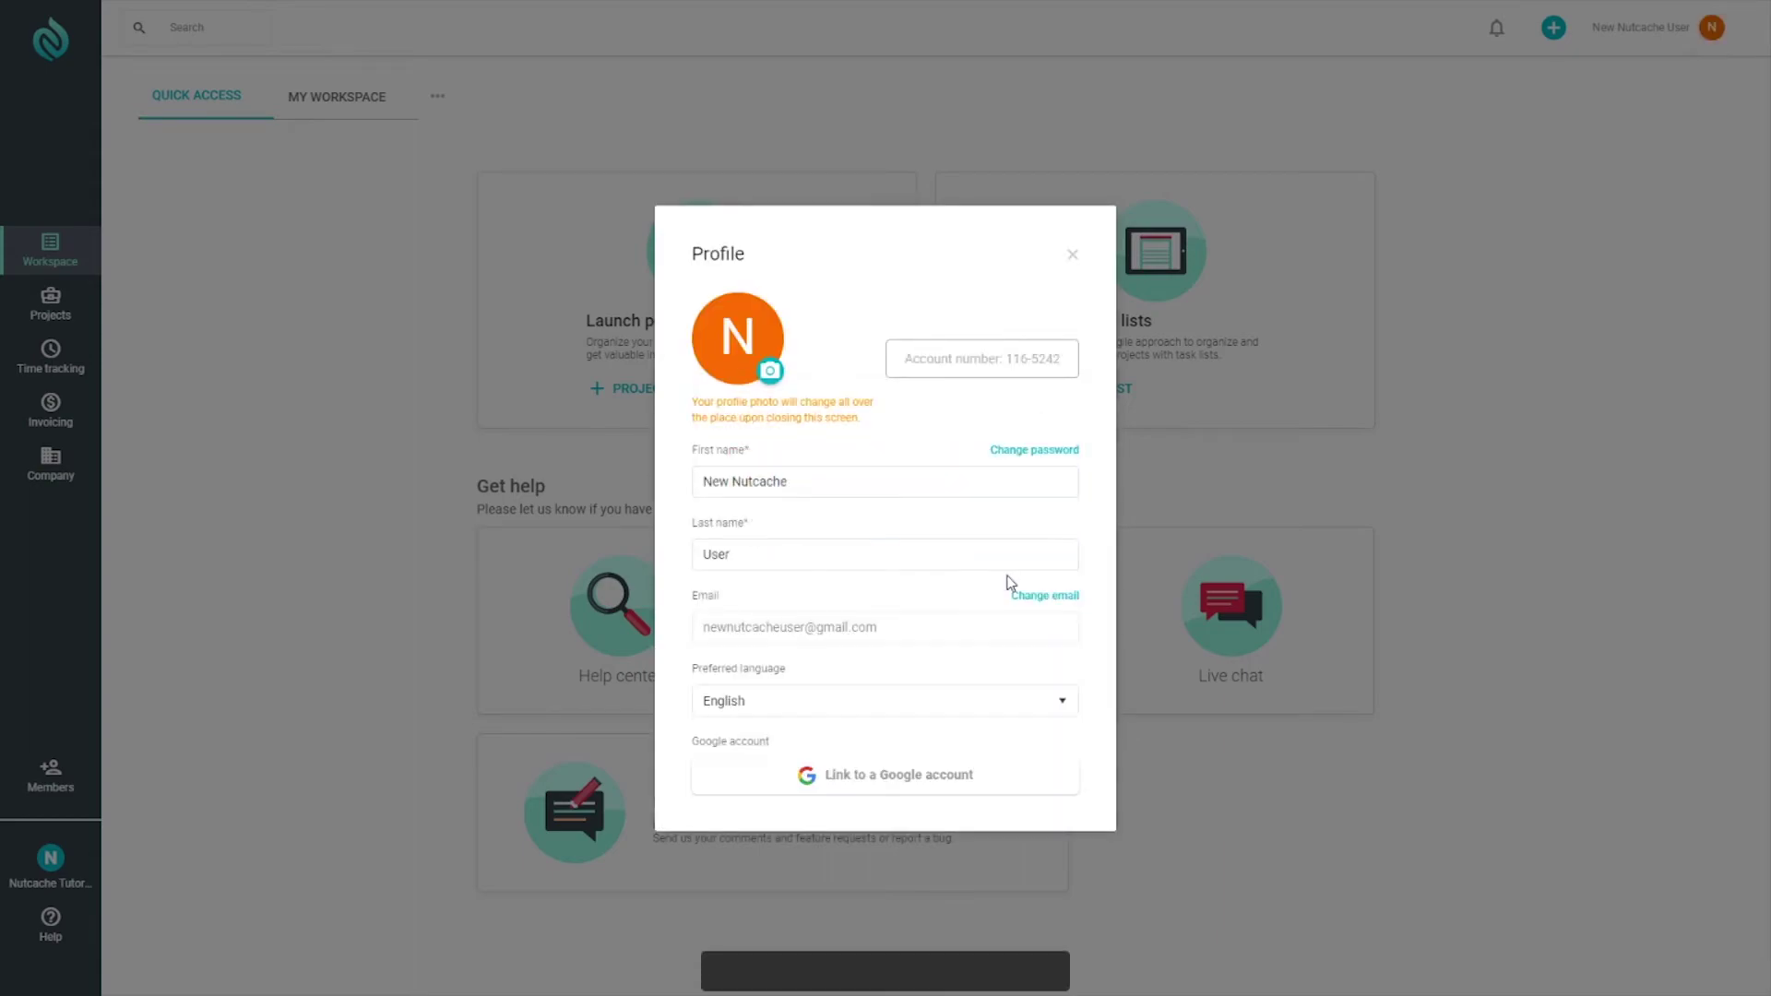
pyautogui.click(1072, 255)
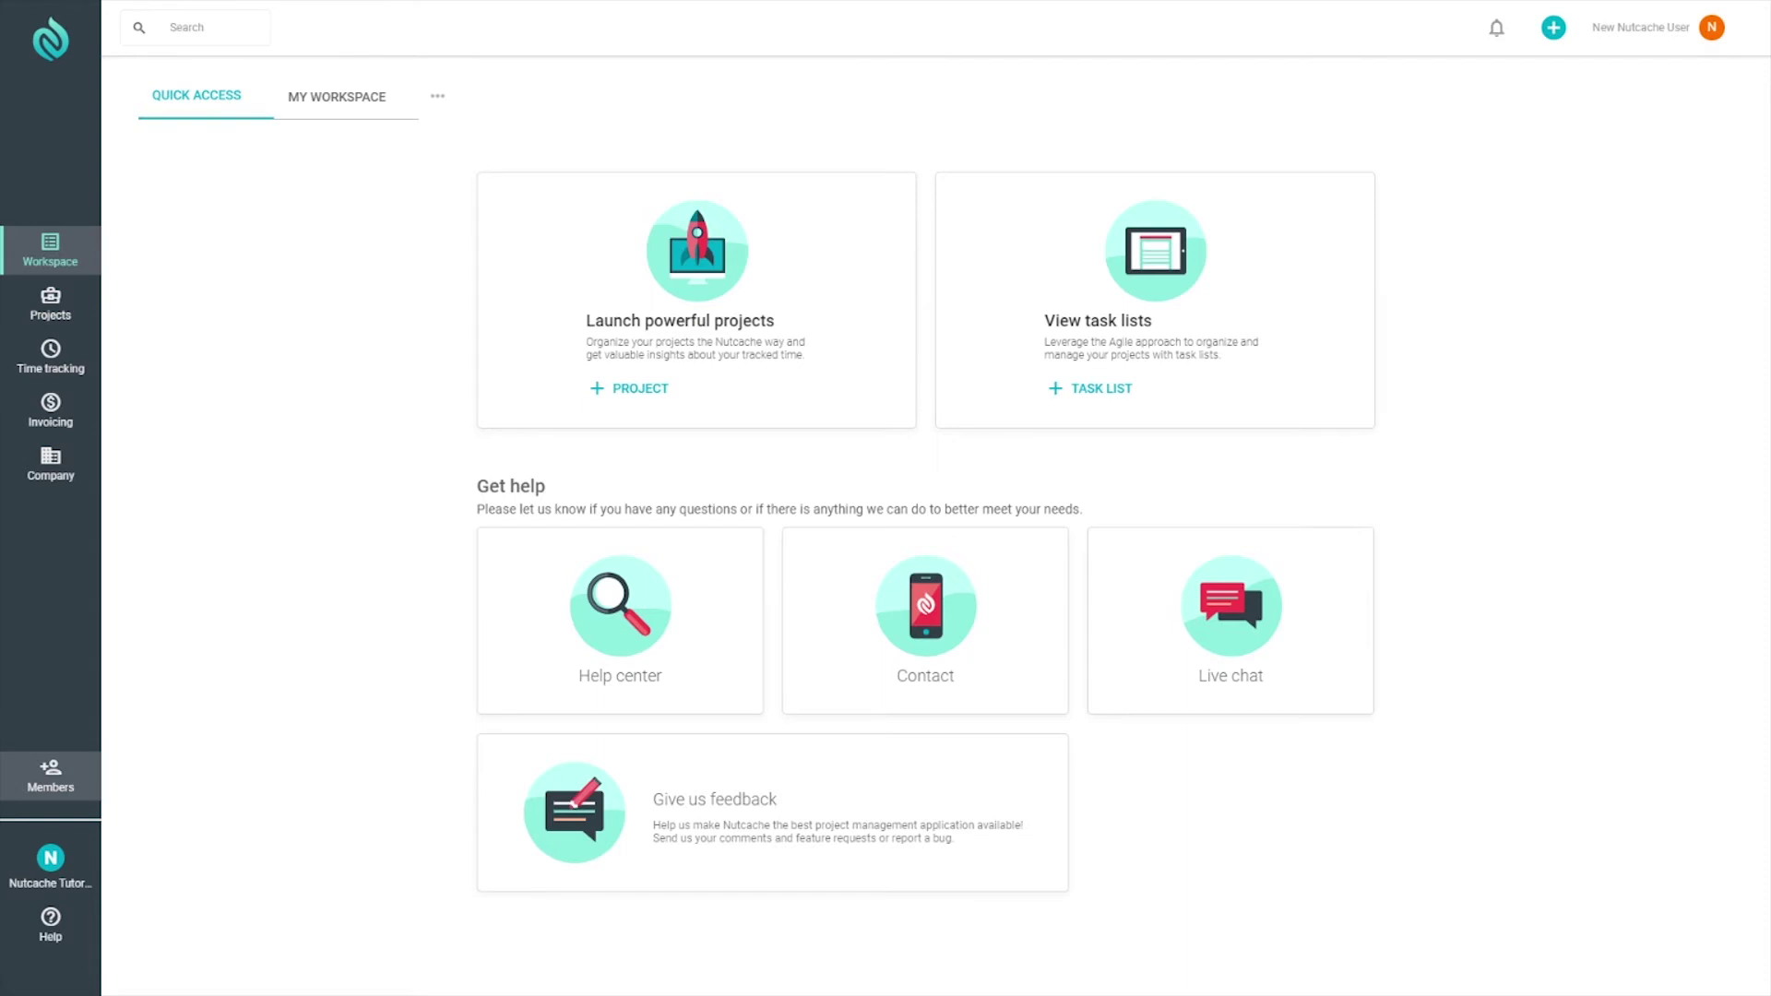
pyautogui.click(83, 794)
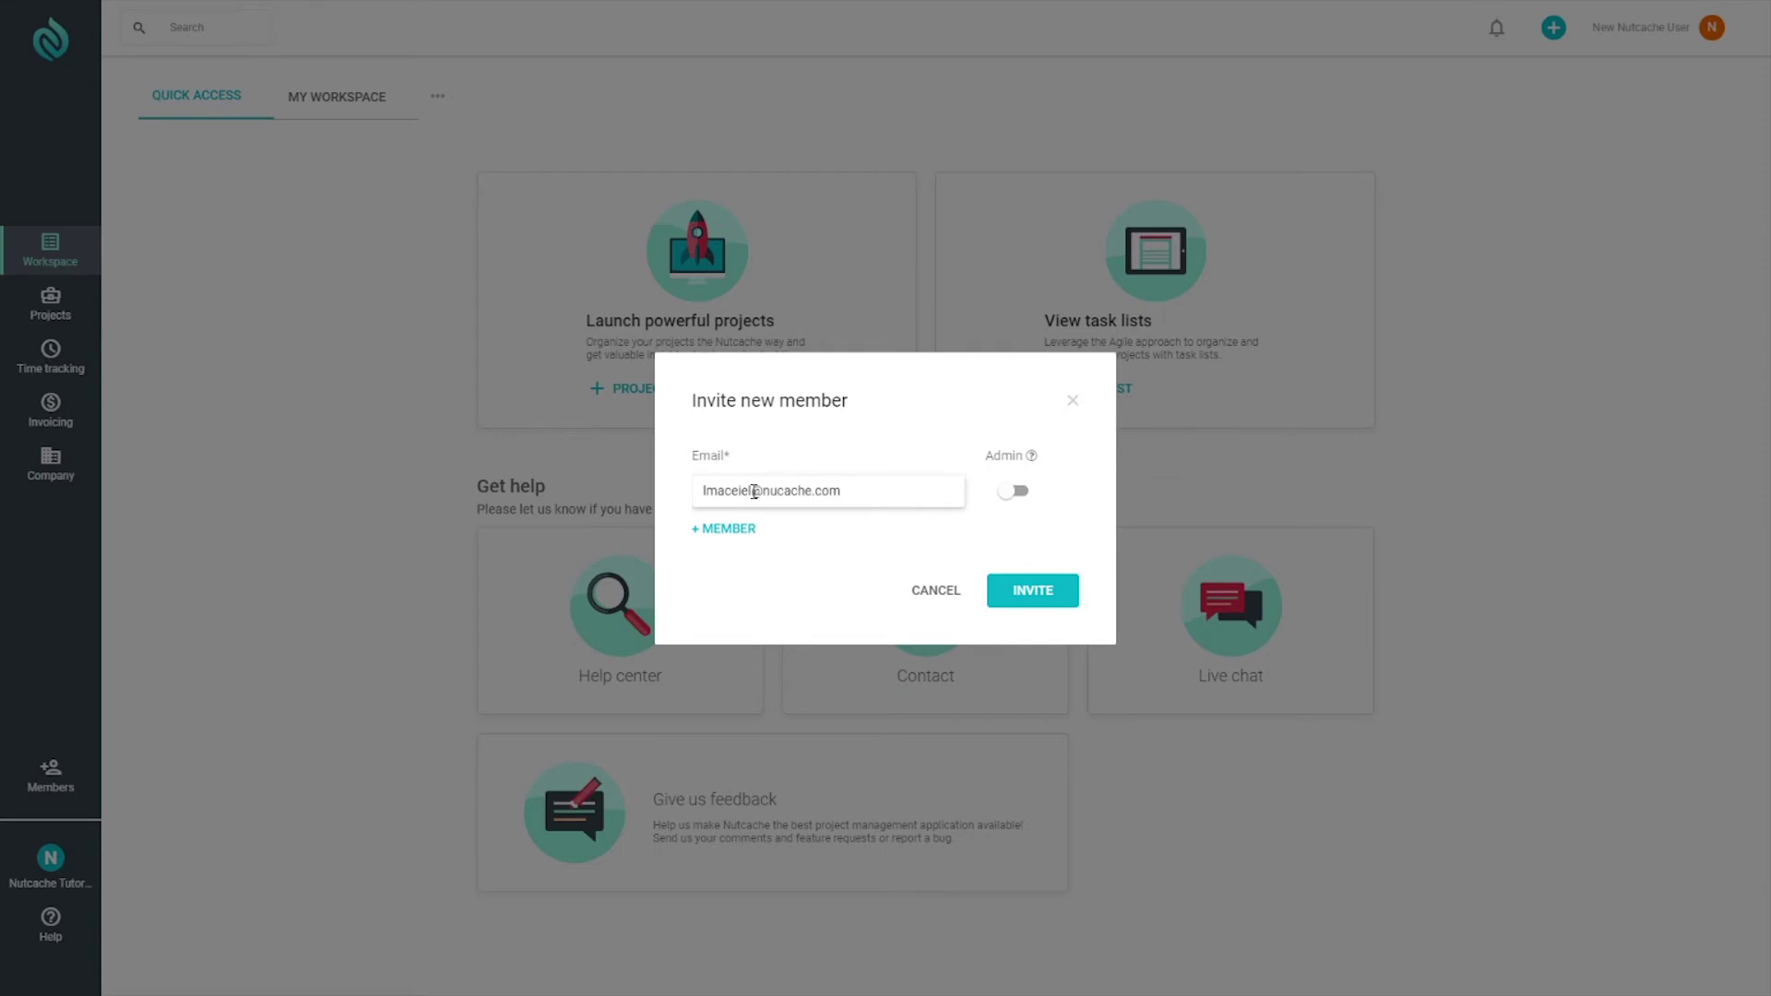
pyautogui.click(725, 529)
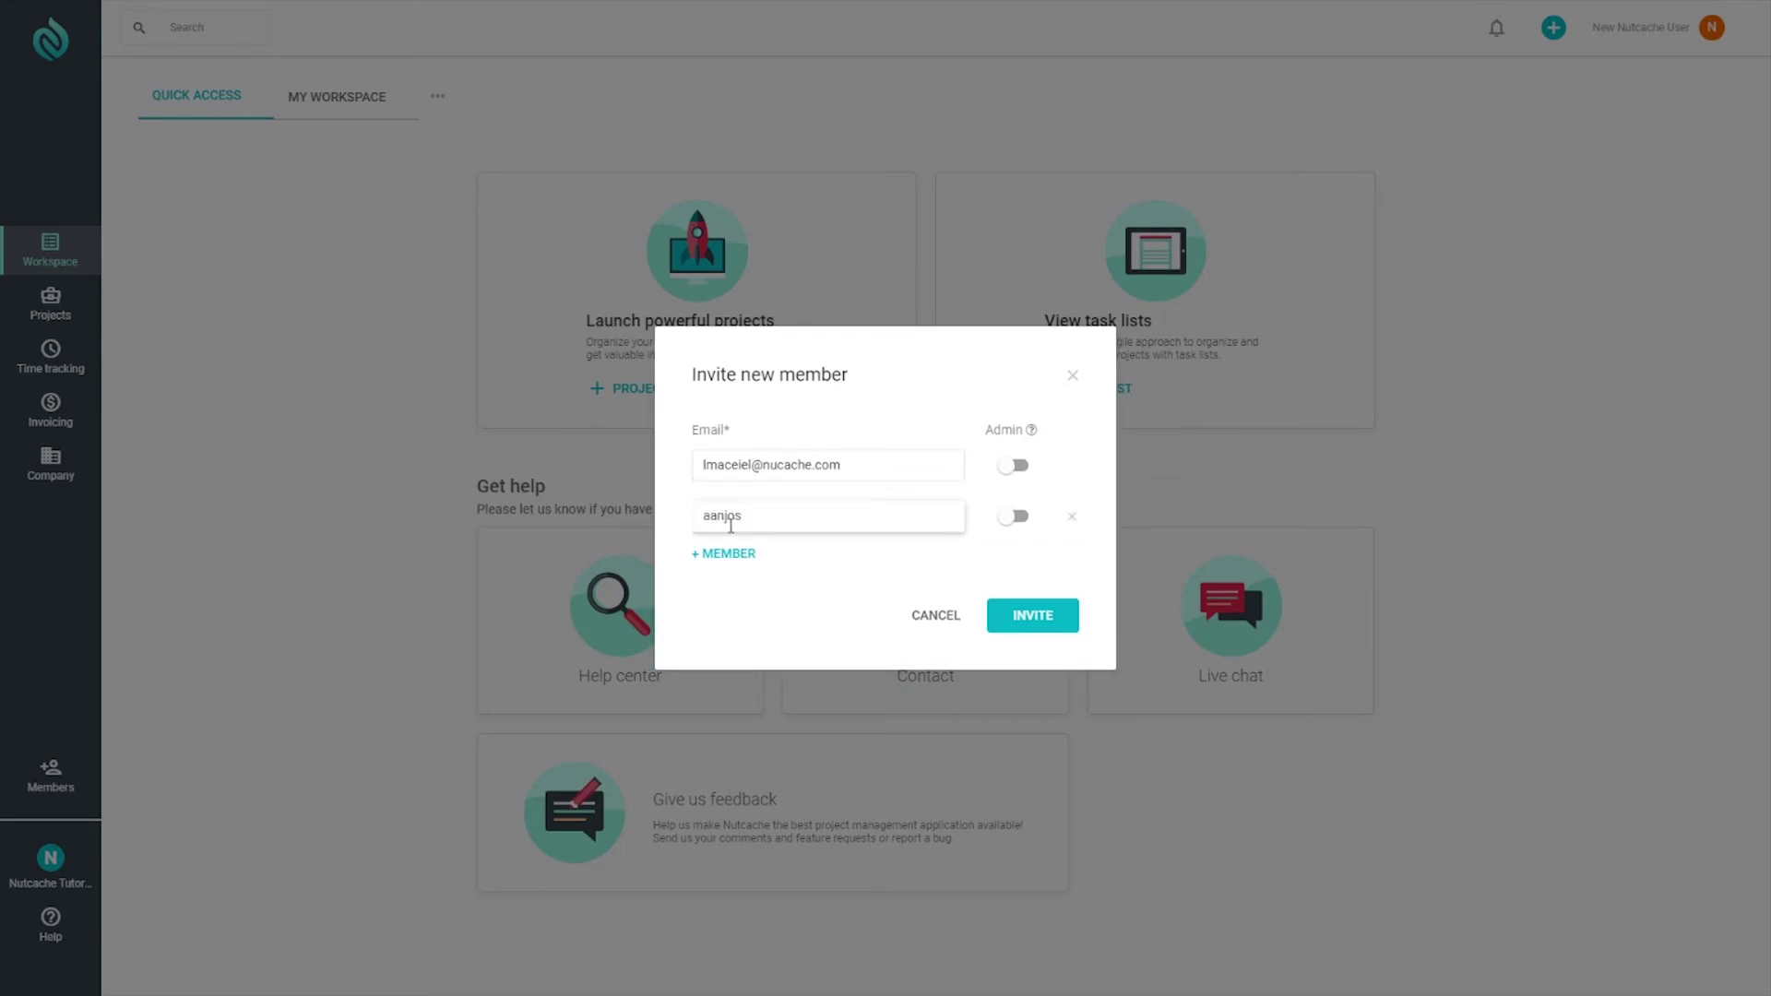
pyautogui.click(1033, 615)
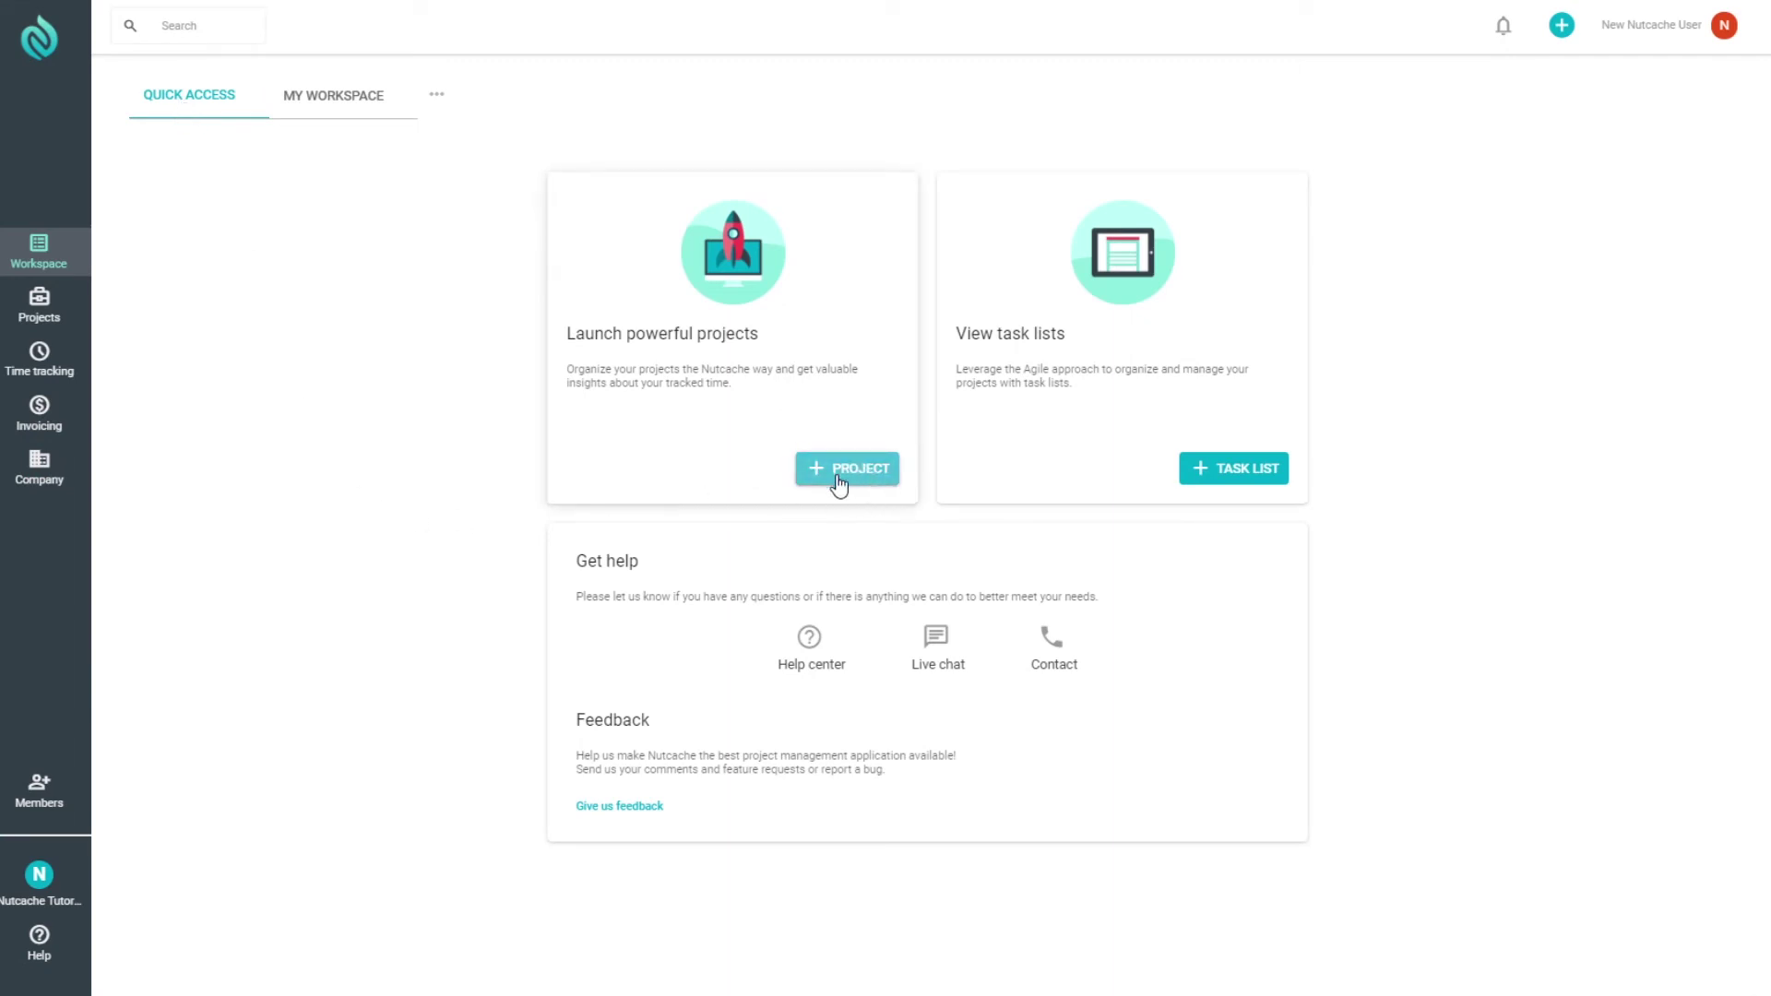
# Start 'New project' for client Internal based on the Regular template
pyautogui.click(1573, 46)
pyautogui.click(1557, 68)
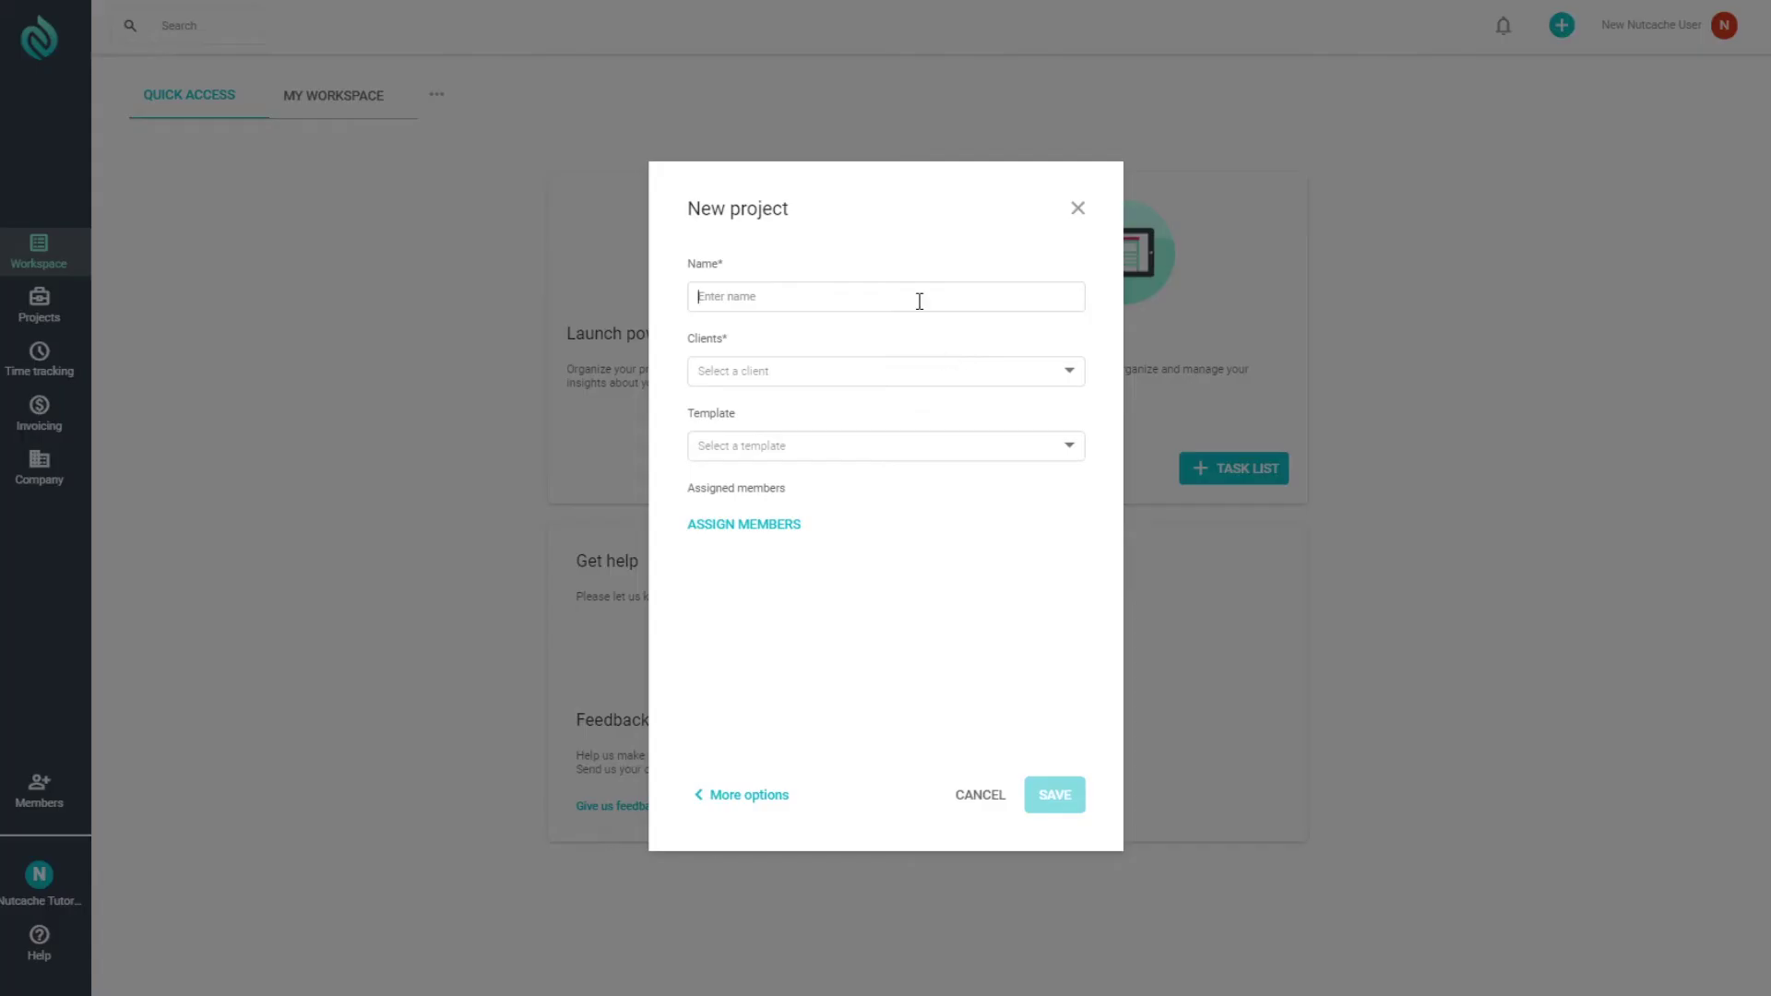
pyautogui.write('New project')
pyautogui.click(954, 375)
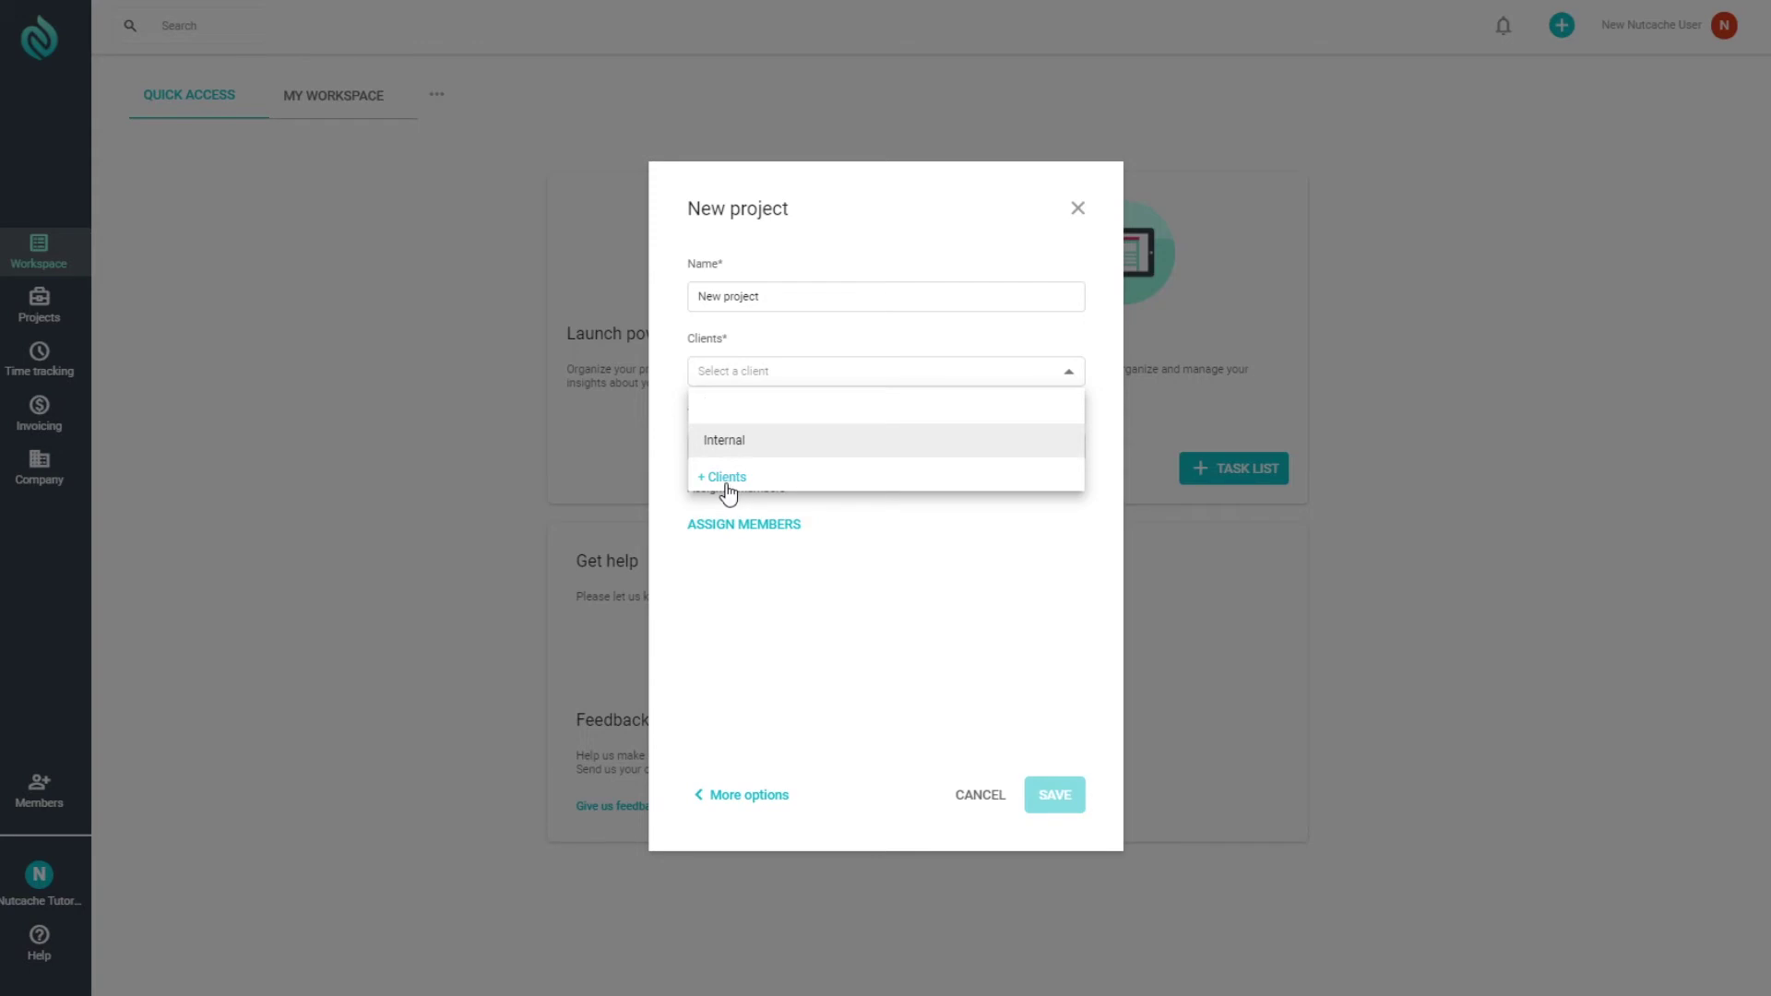
pyautogui.click(786, 449)
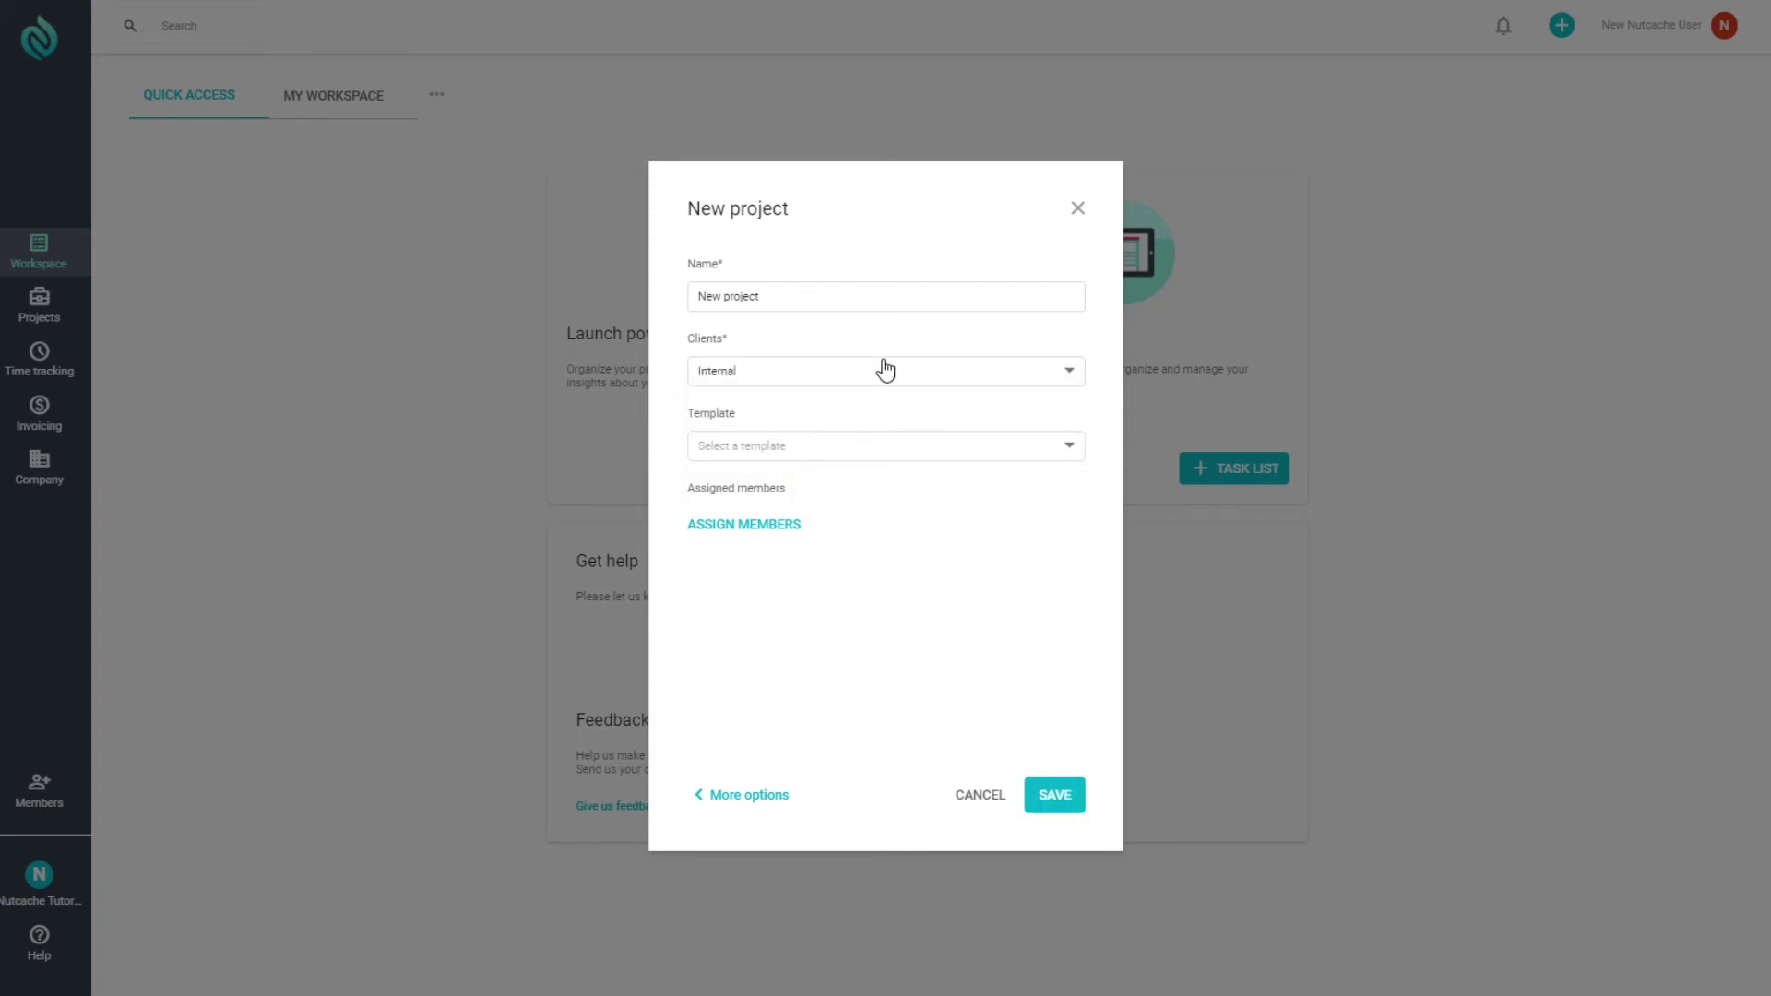
pyautogui.click(913, 447)
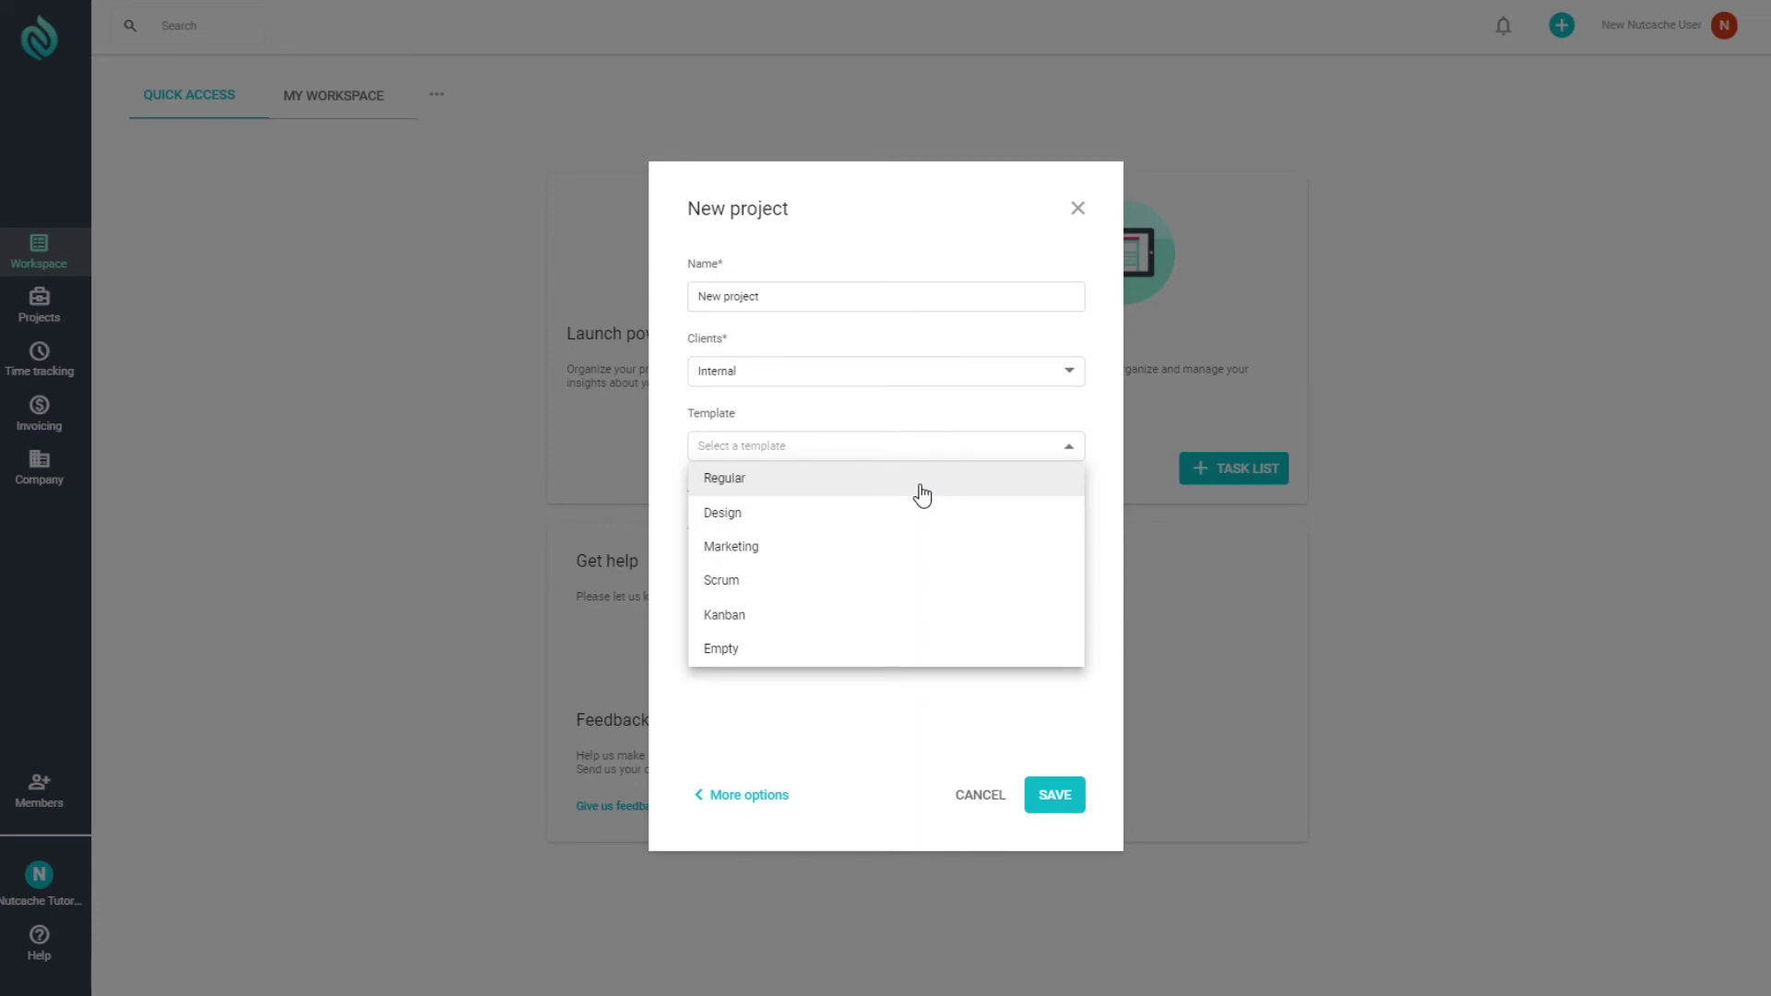
pyautogui.click(921, 493)
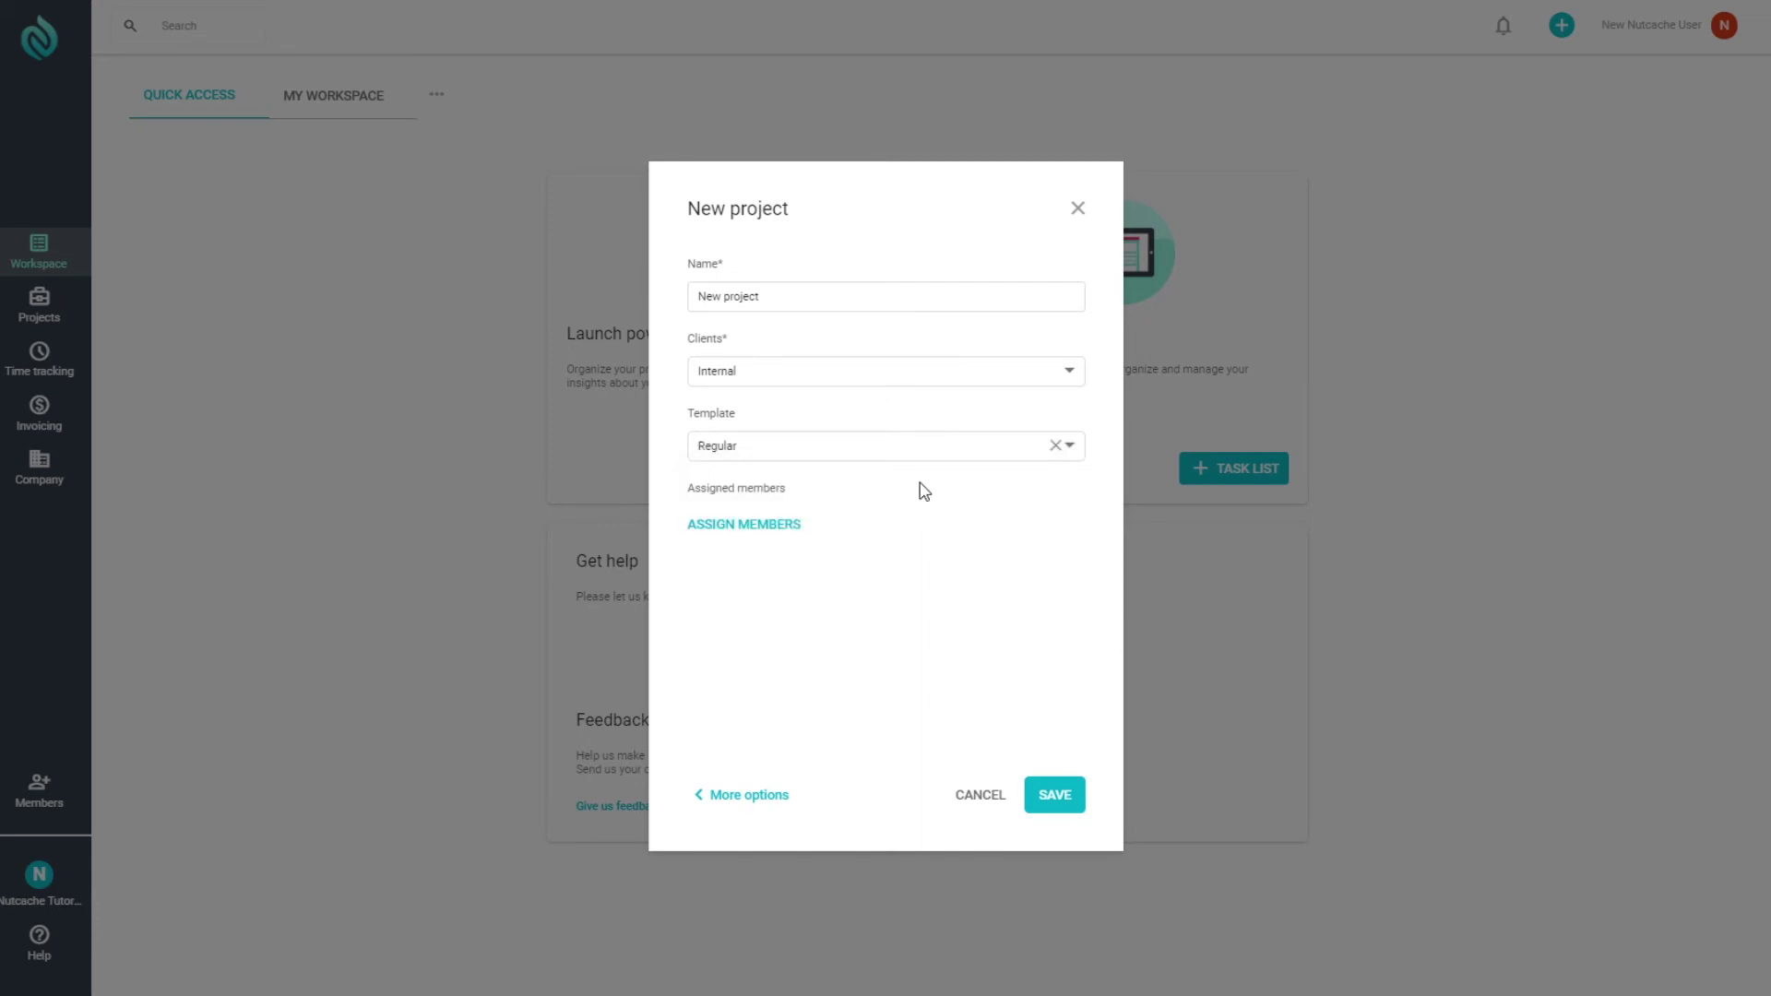
# Assign all three team members to the project and save it
pyautogui.click(788, 522)
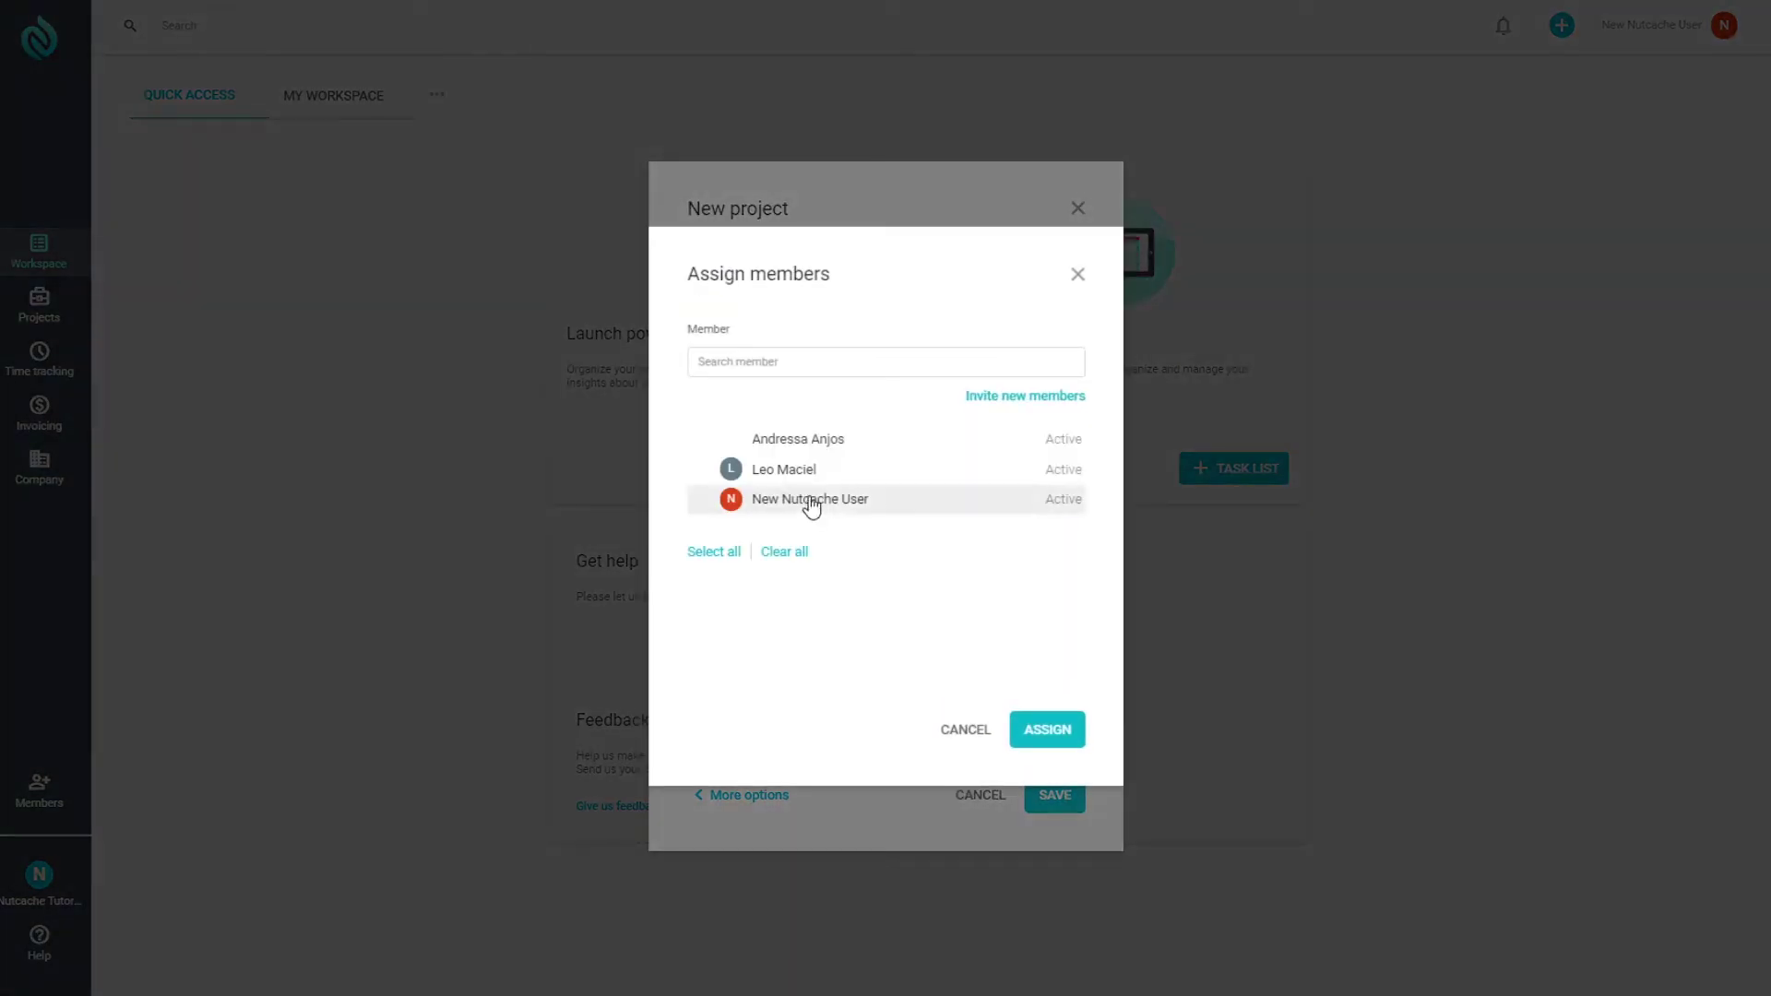
pyautogui.click(713, 553)
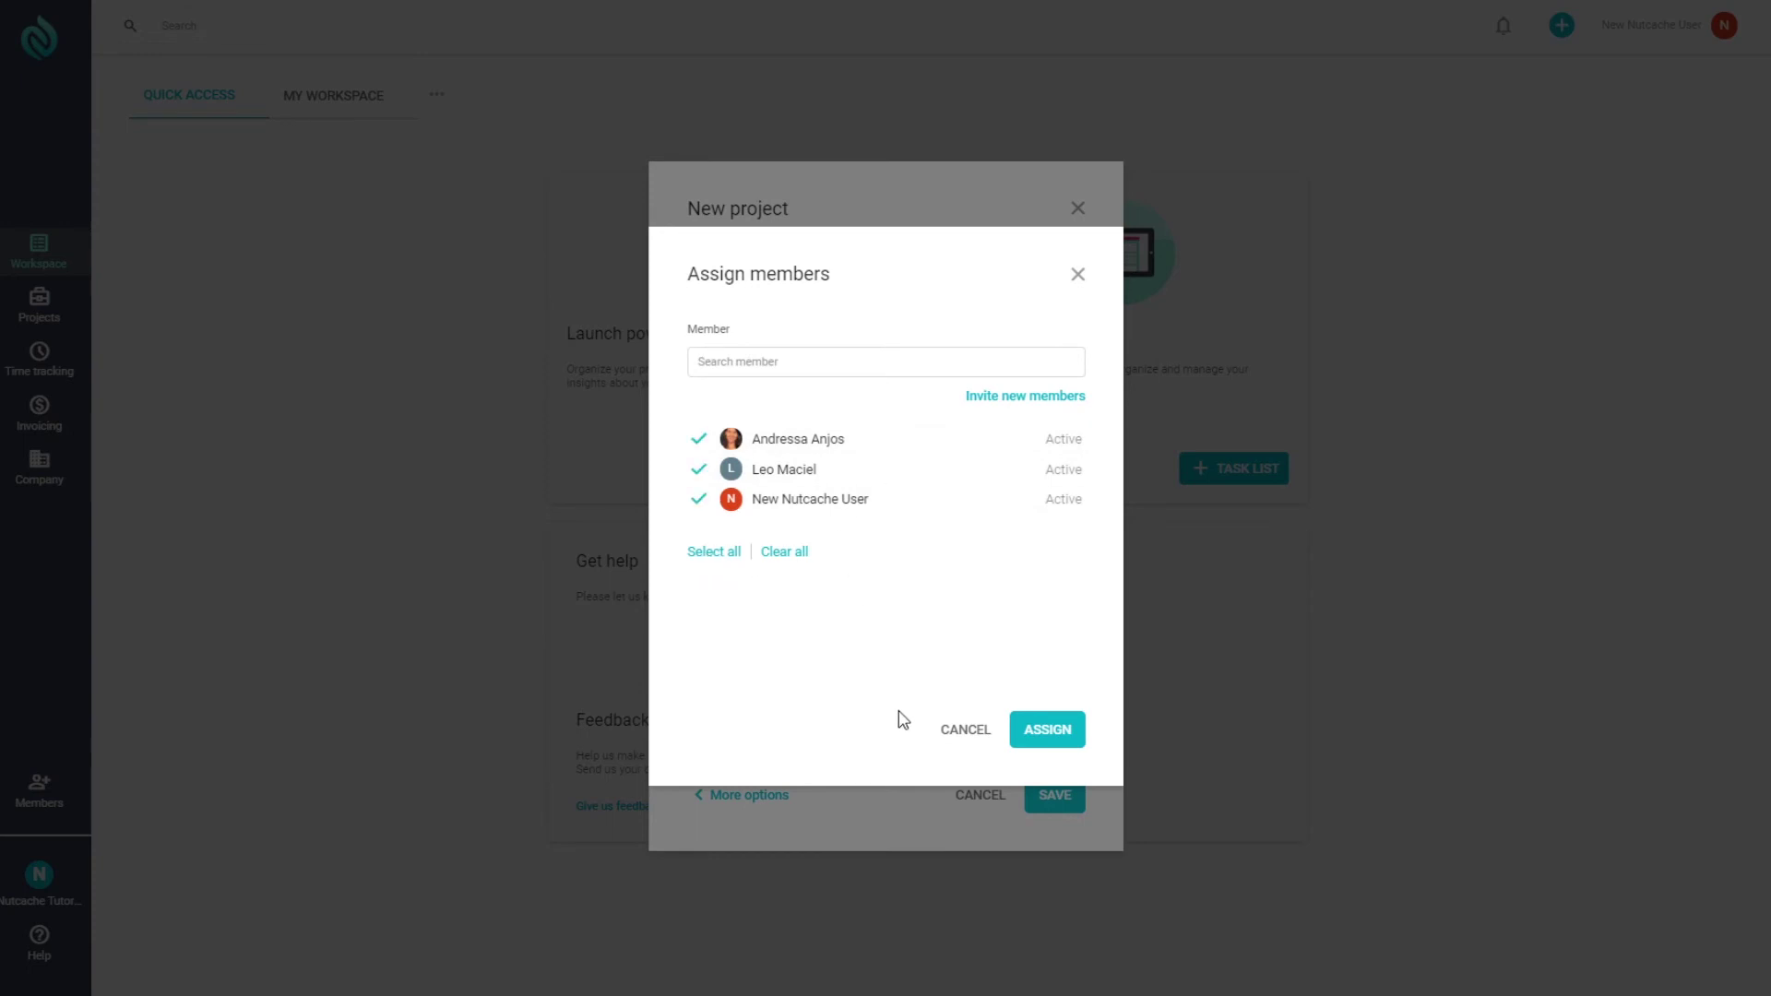
pyautogui.click(867, 441)
pyautogui.click(872, 470)
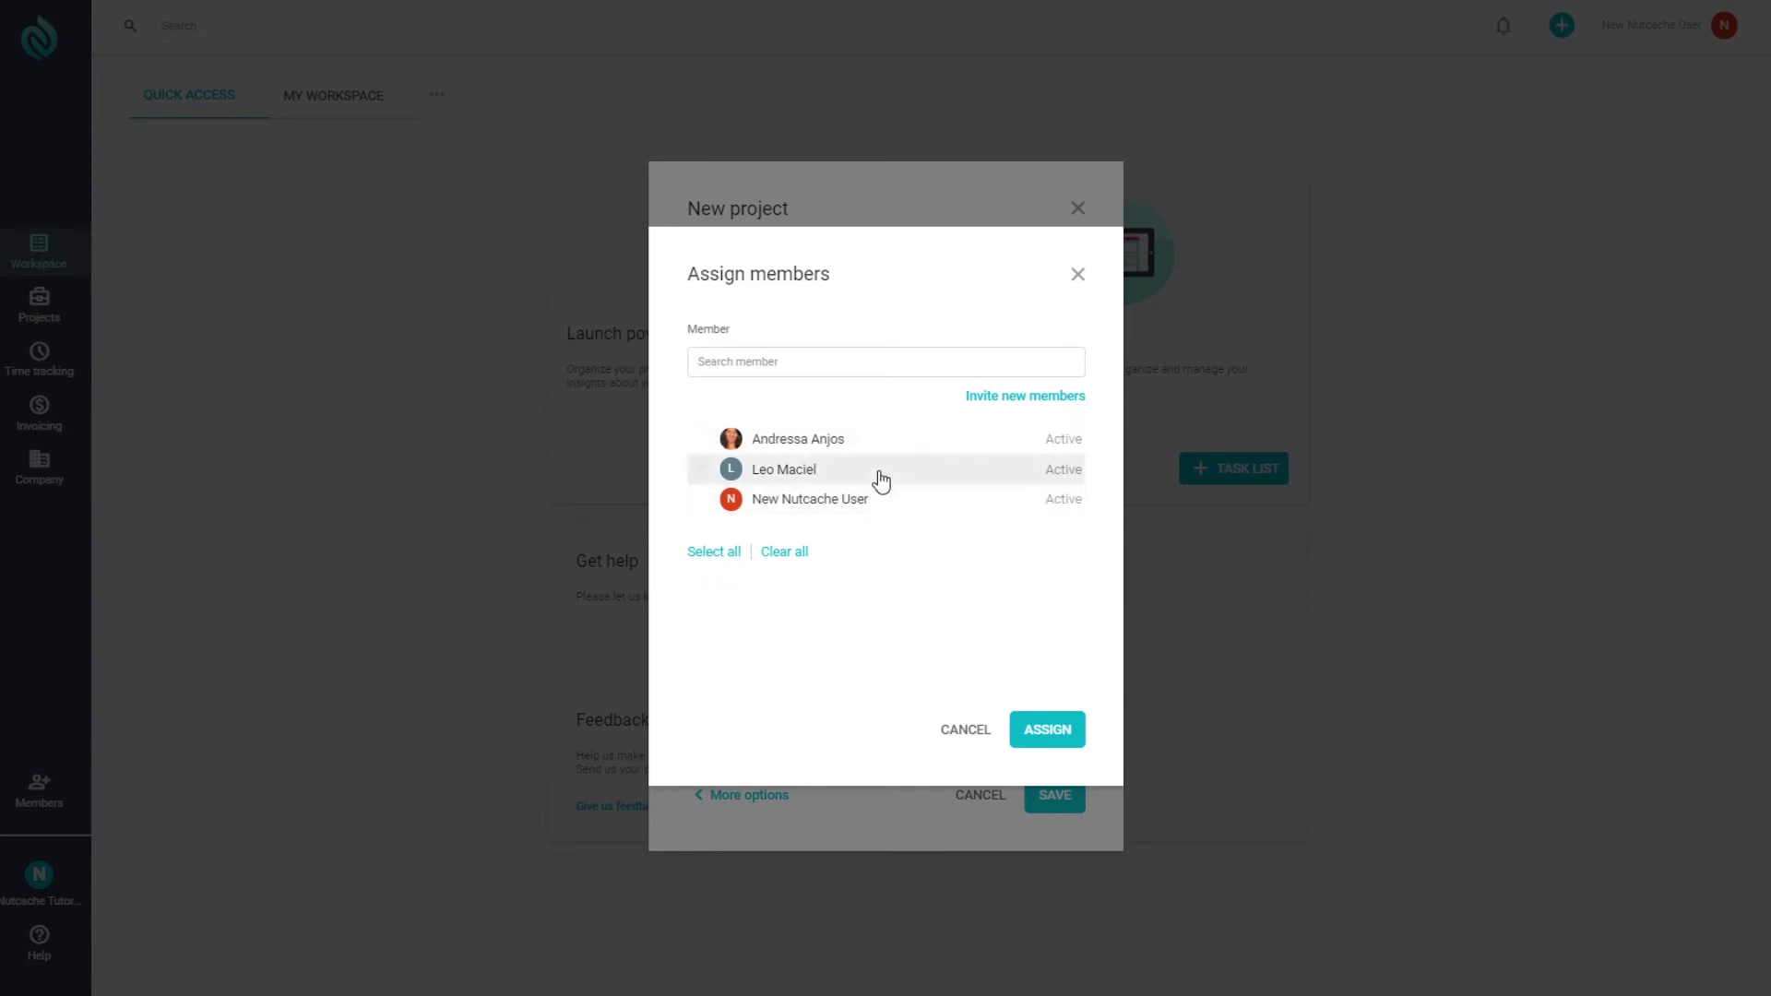
pyautogui.click(883, 470)
pyautogui.click(885, 498)
pyautogui.click(885, 439)
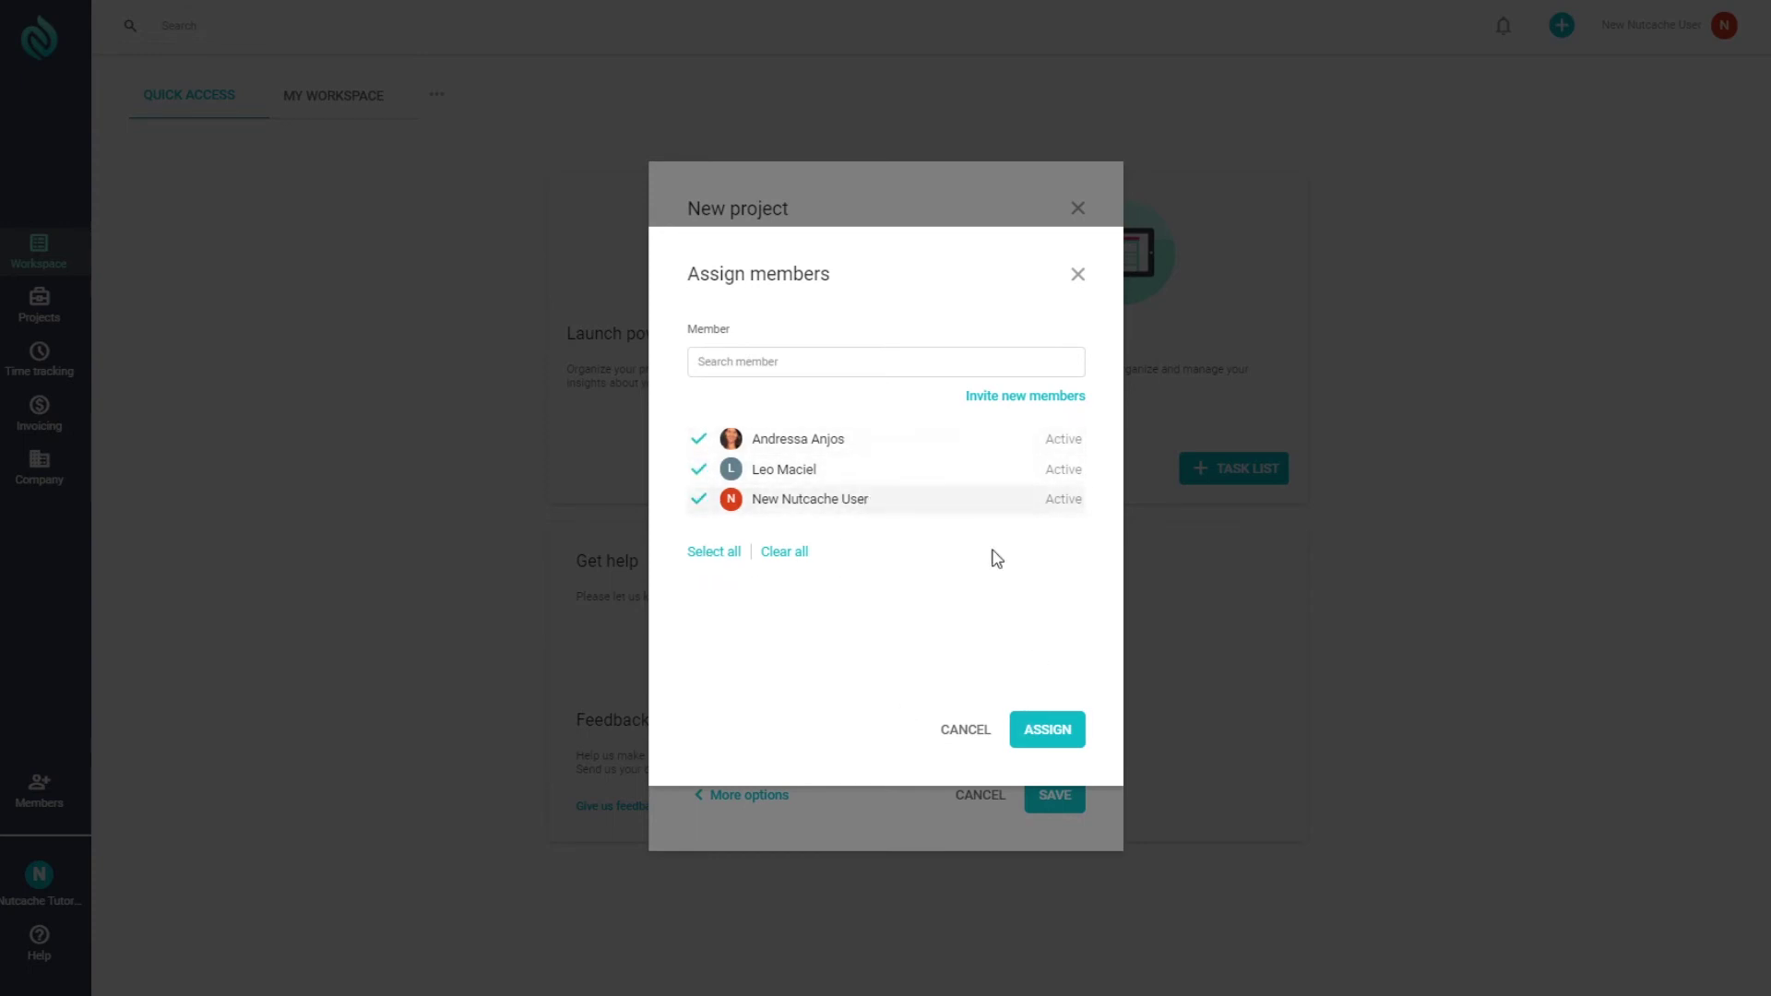
pyautogui.click(1053, 735)
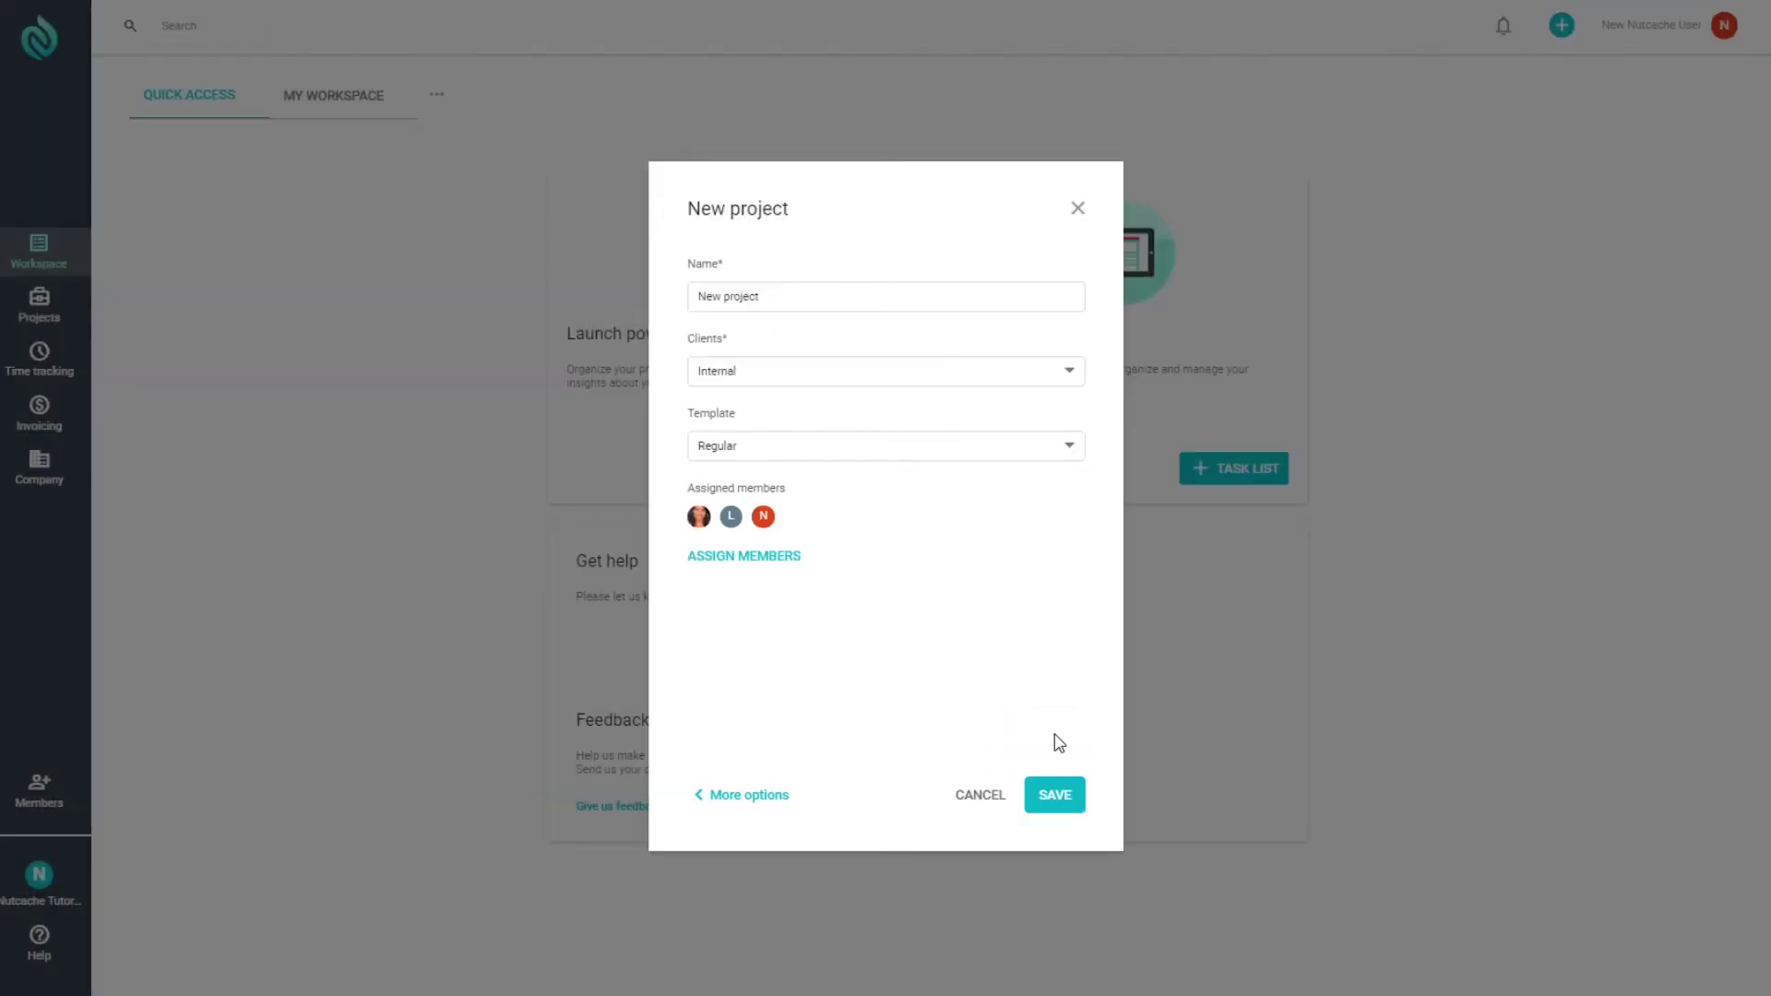
pyautogui.click(1067, 816)
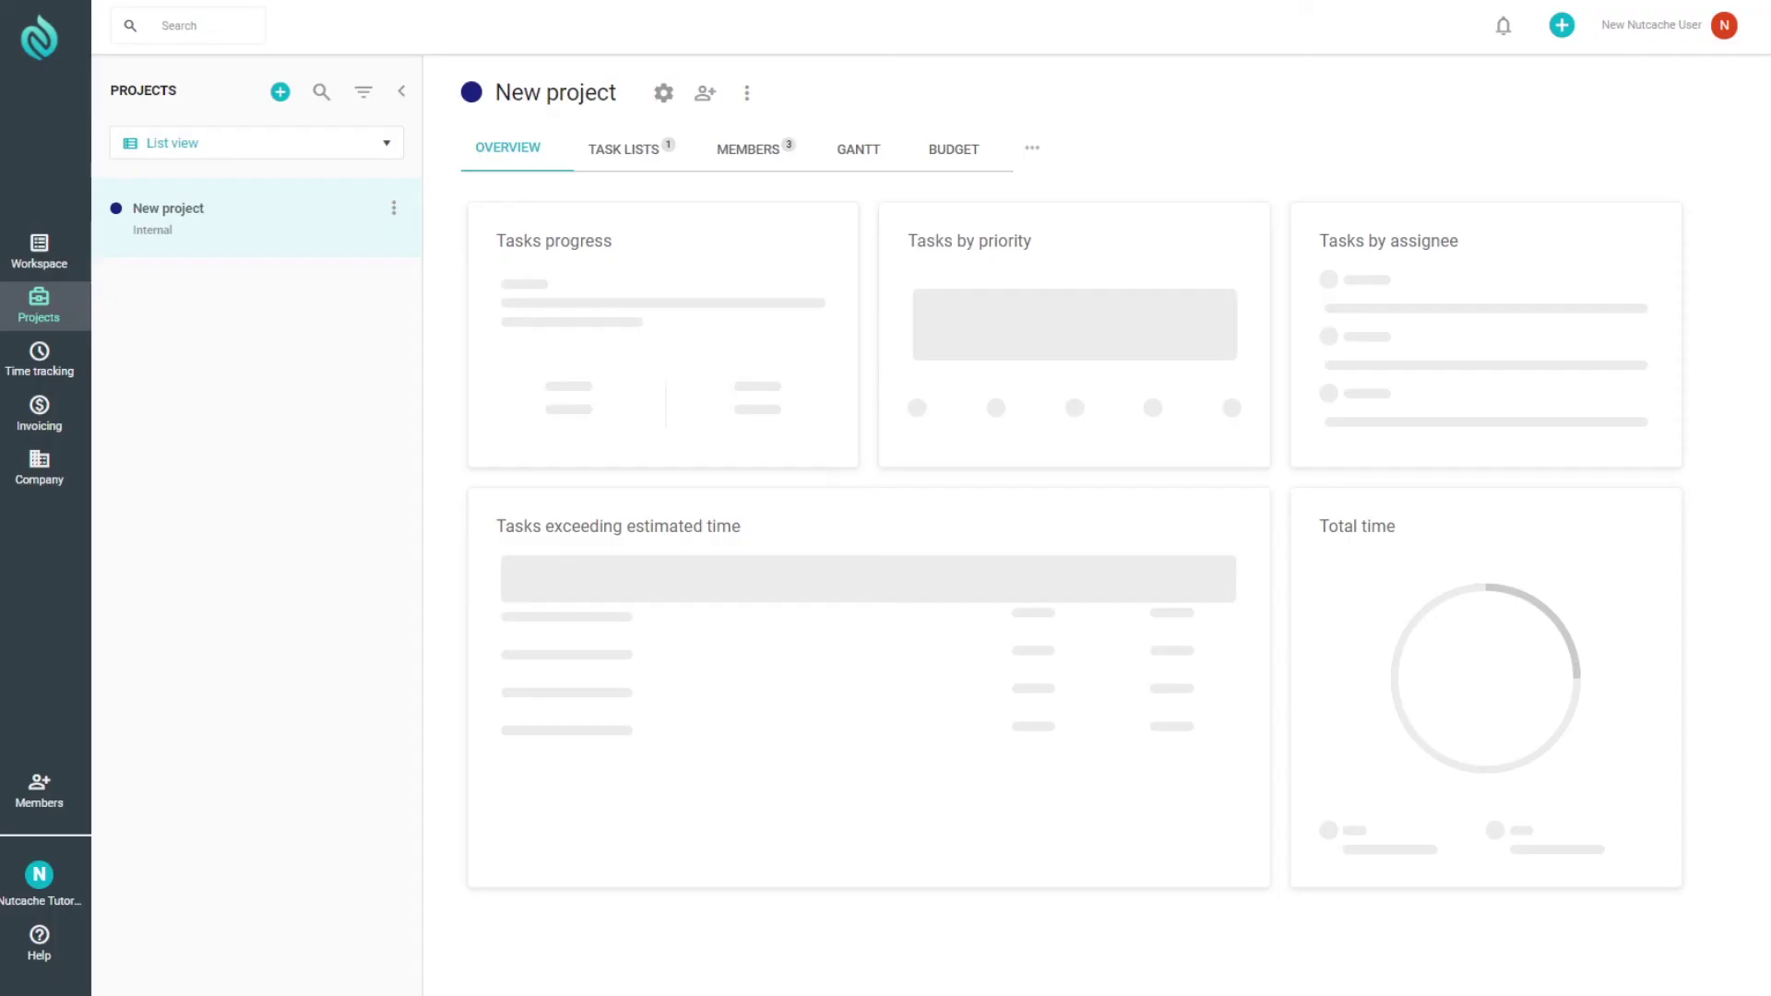
# Show the project's Task Lists board with empty To do, Doing and Done columns
pyautogui.click(625, 150)
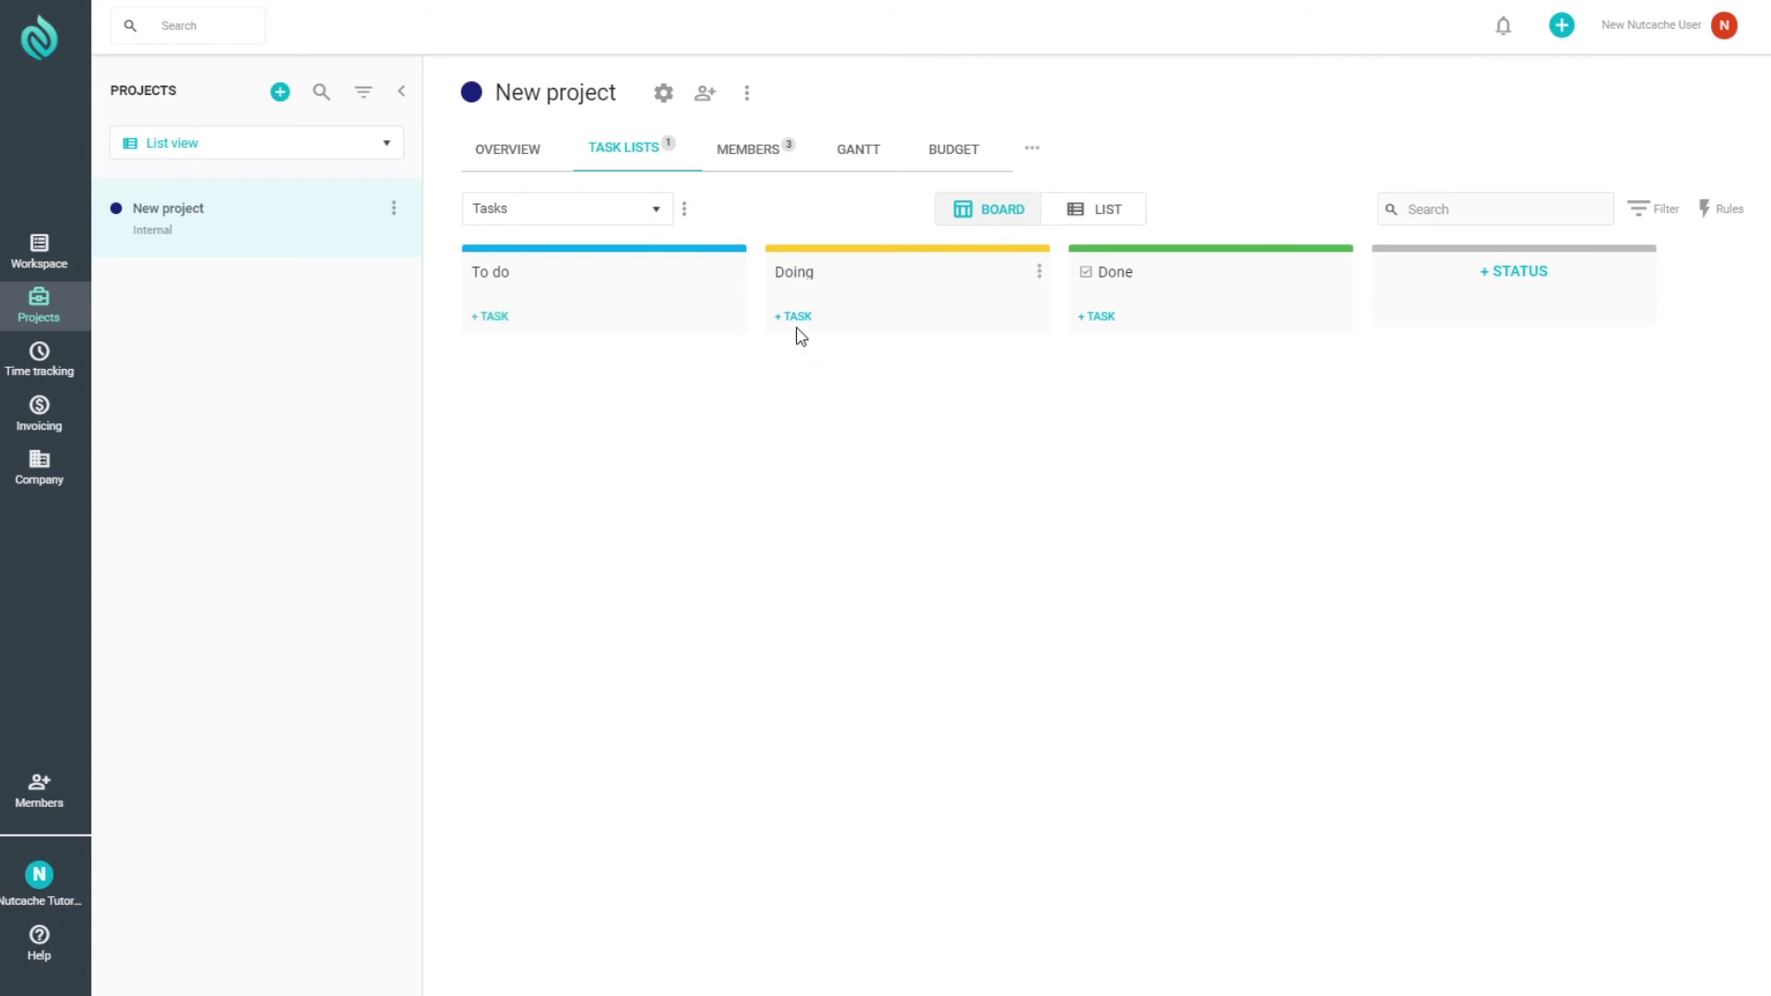
pyautogui.click(1561, 25)
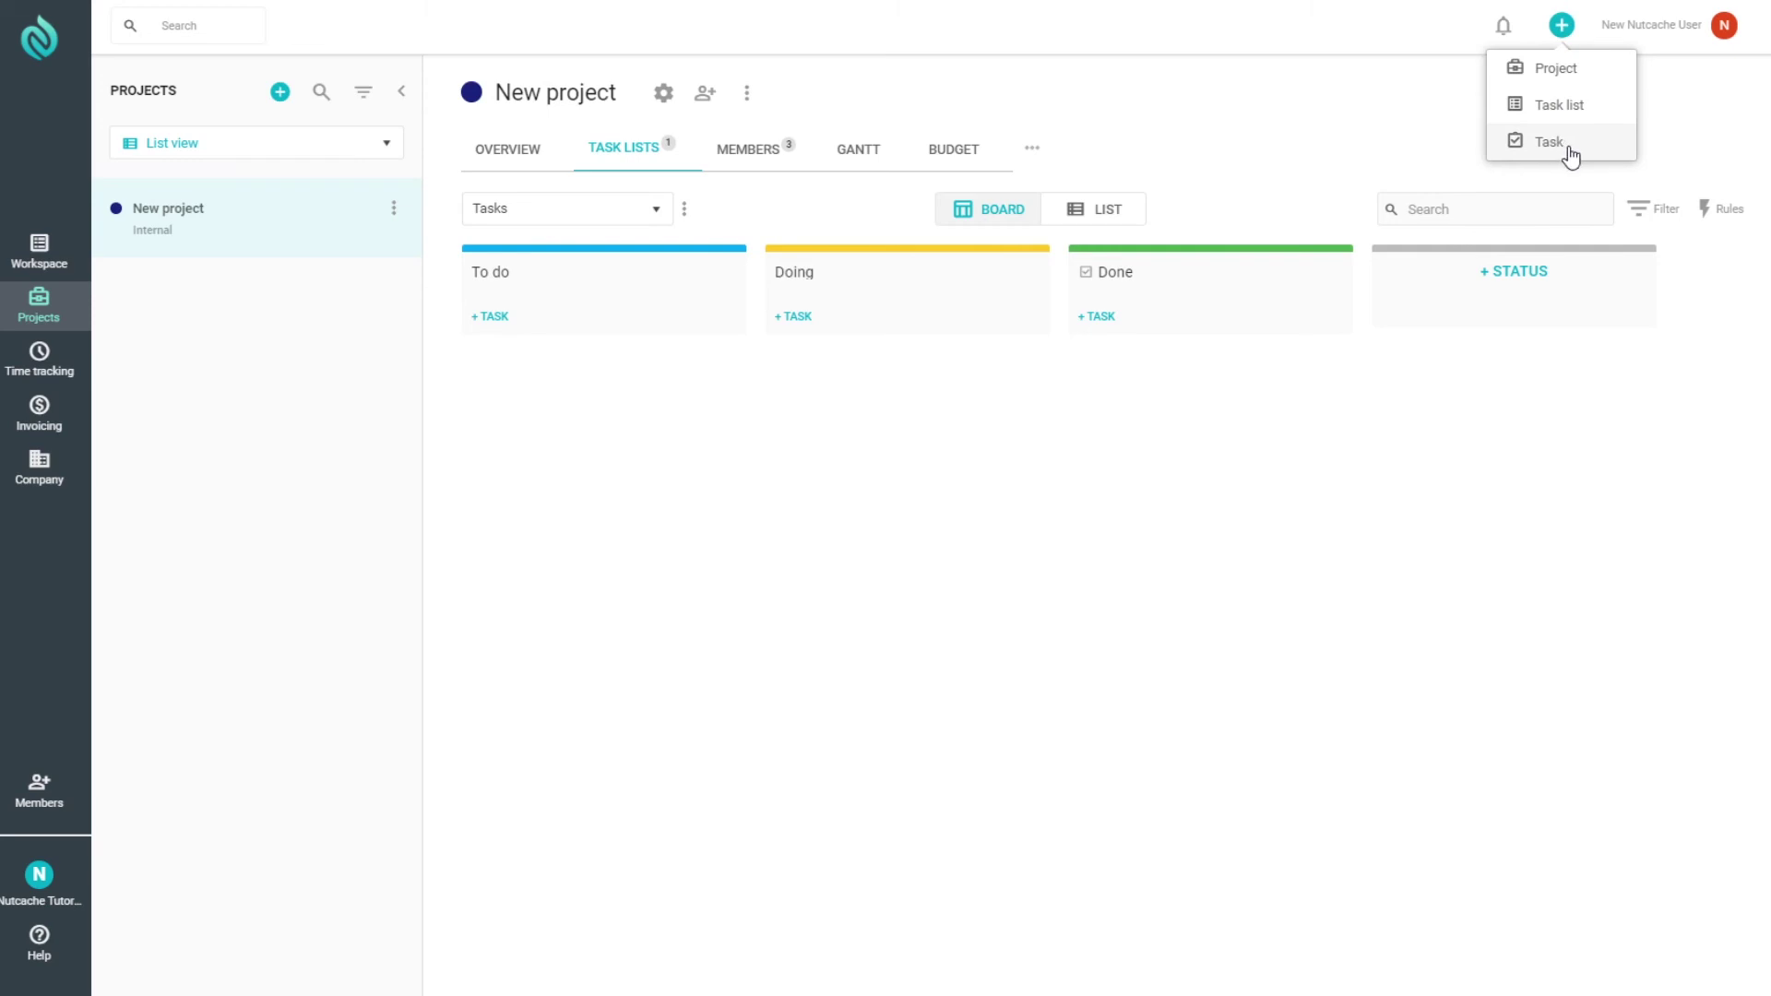
# Add To do tasks Gather team, Set goals, Draw up a plan and Do the videos!
pyautogui.click(1302, 459)
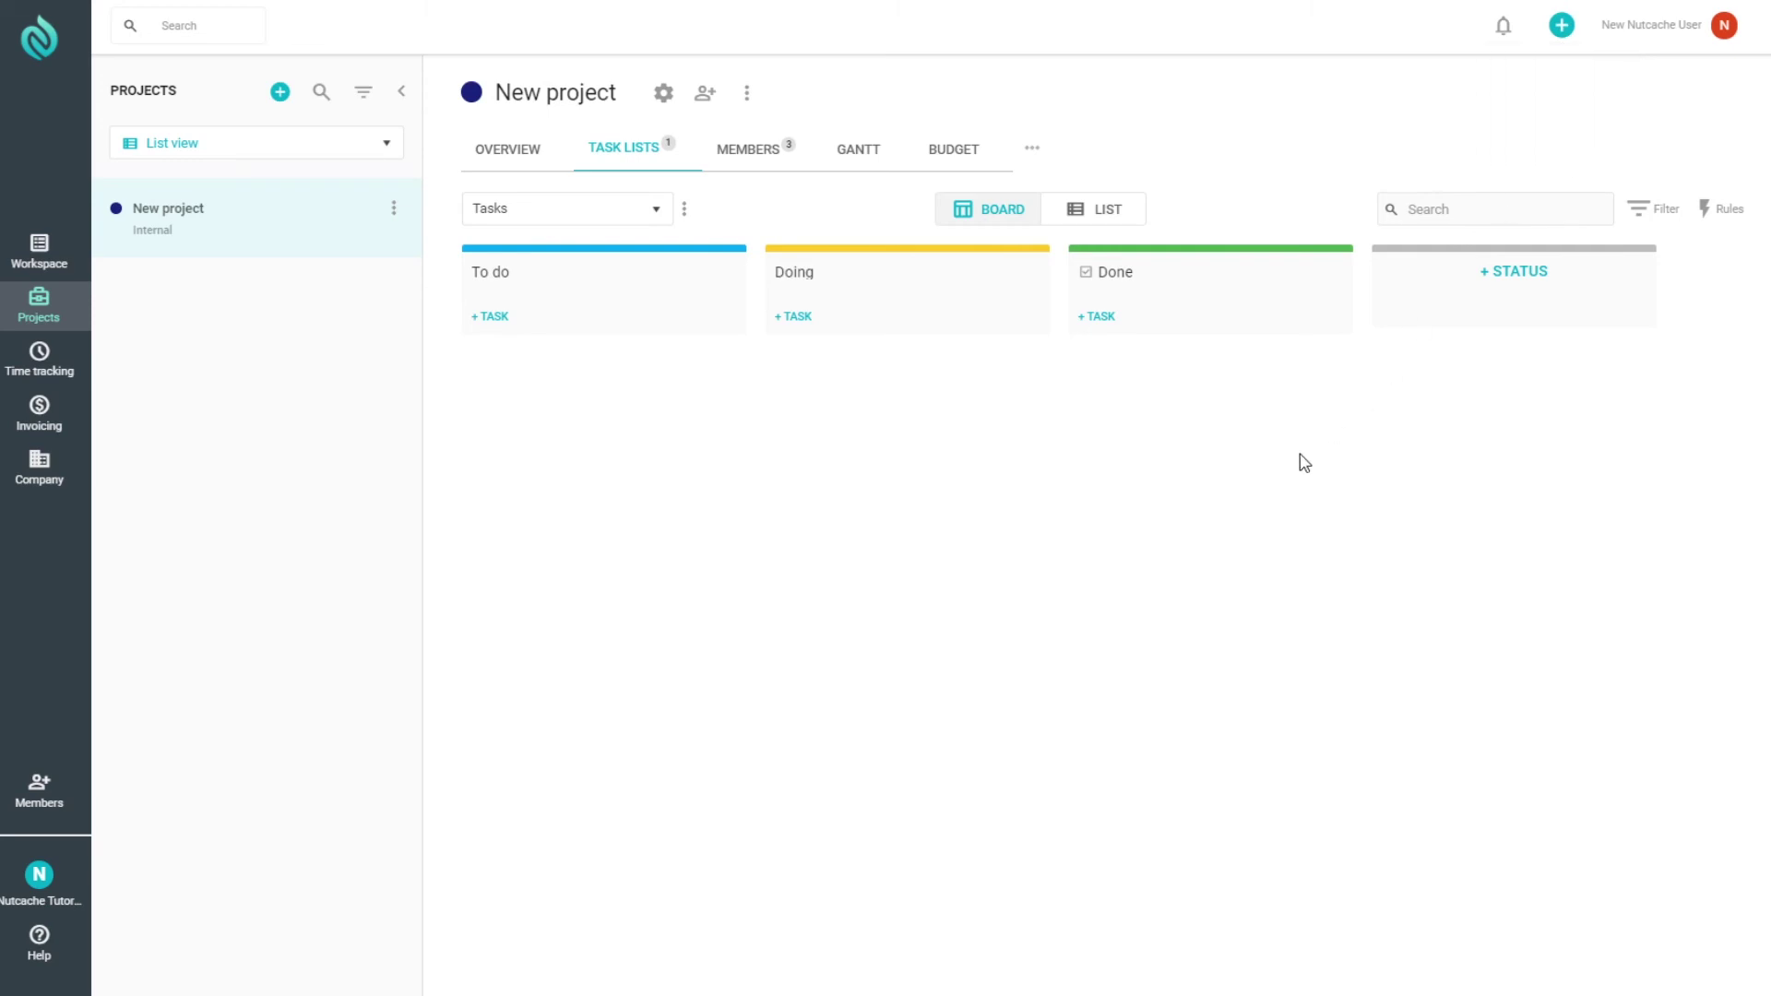
pyautogui.click(503, 320)
pyautogui.write('ather team')
pyautogui.press('Return')
pyautogui.write('goals')
pyautogui.press('Return')
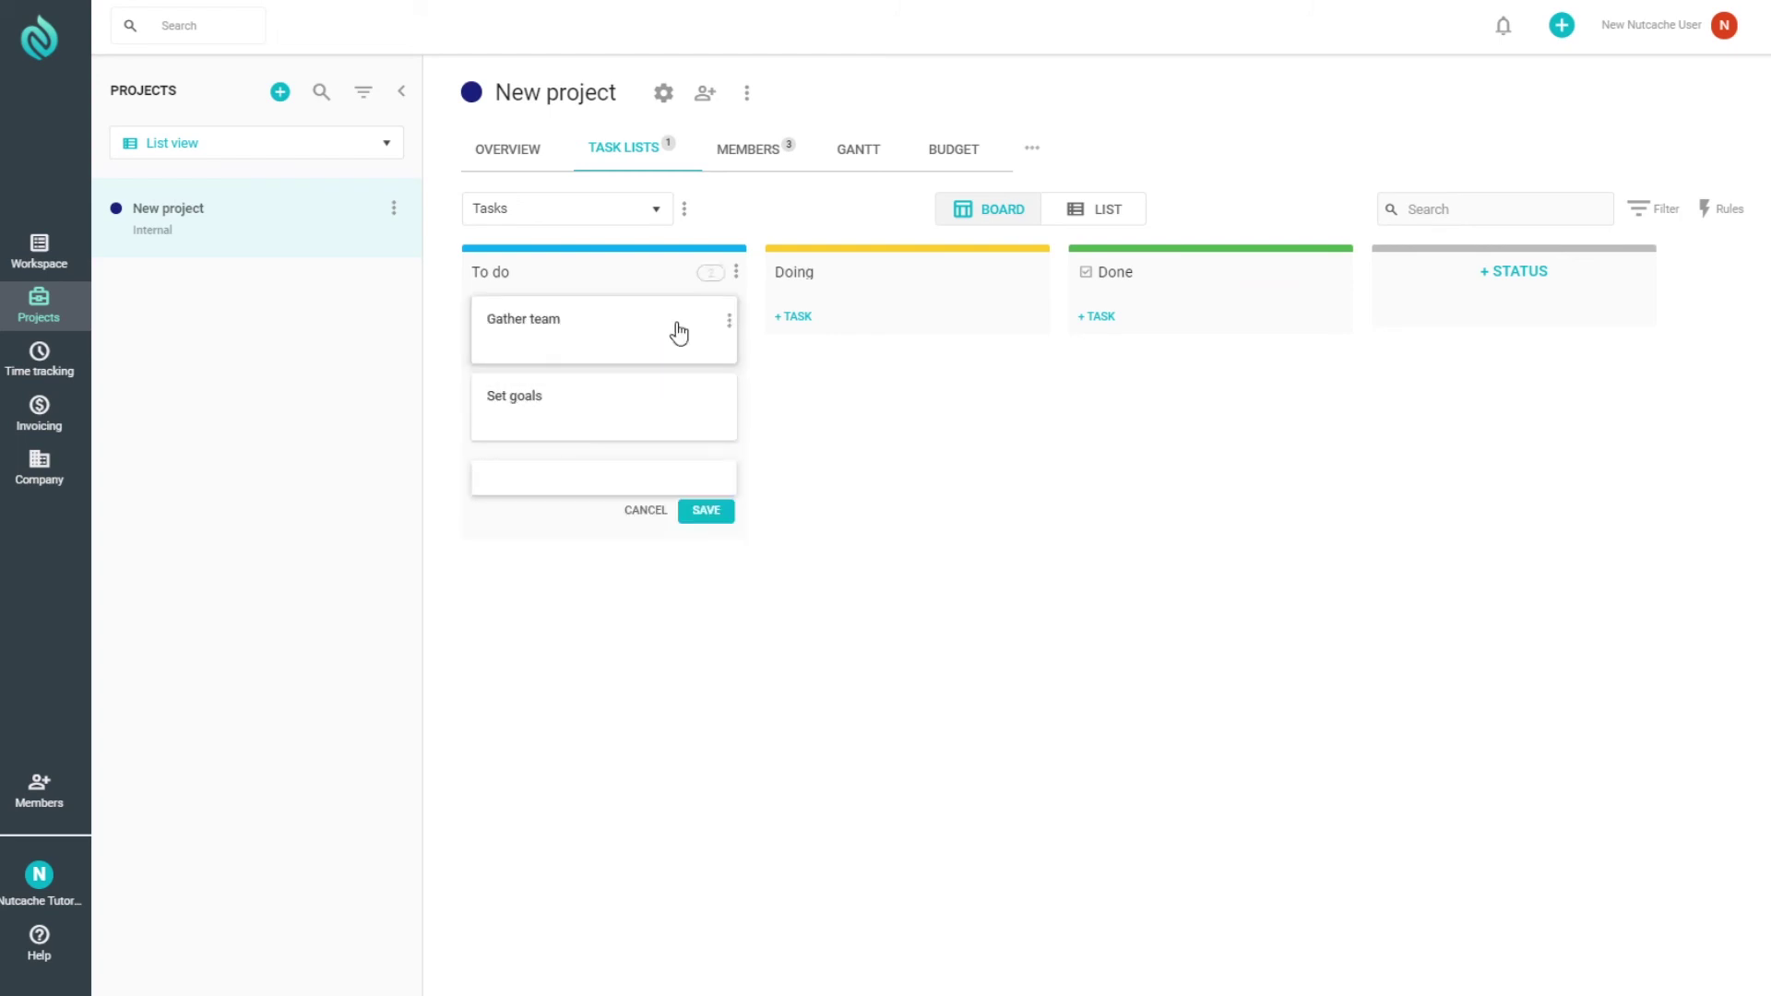
pyautogui.write('raw up a plan')
pyautogui.press('Return')
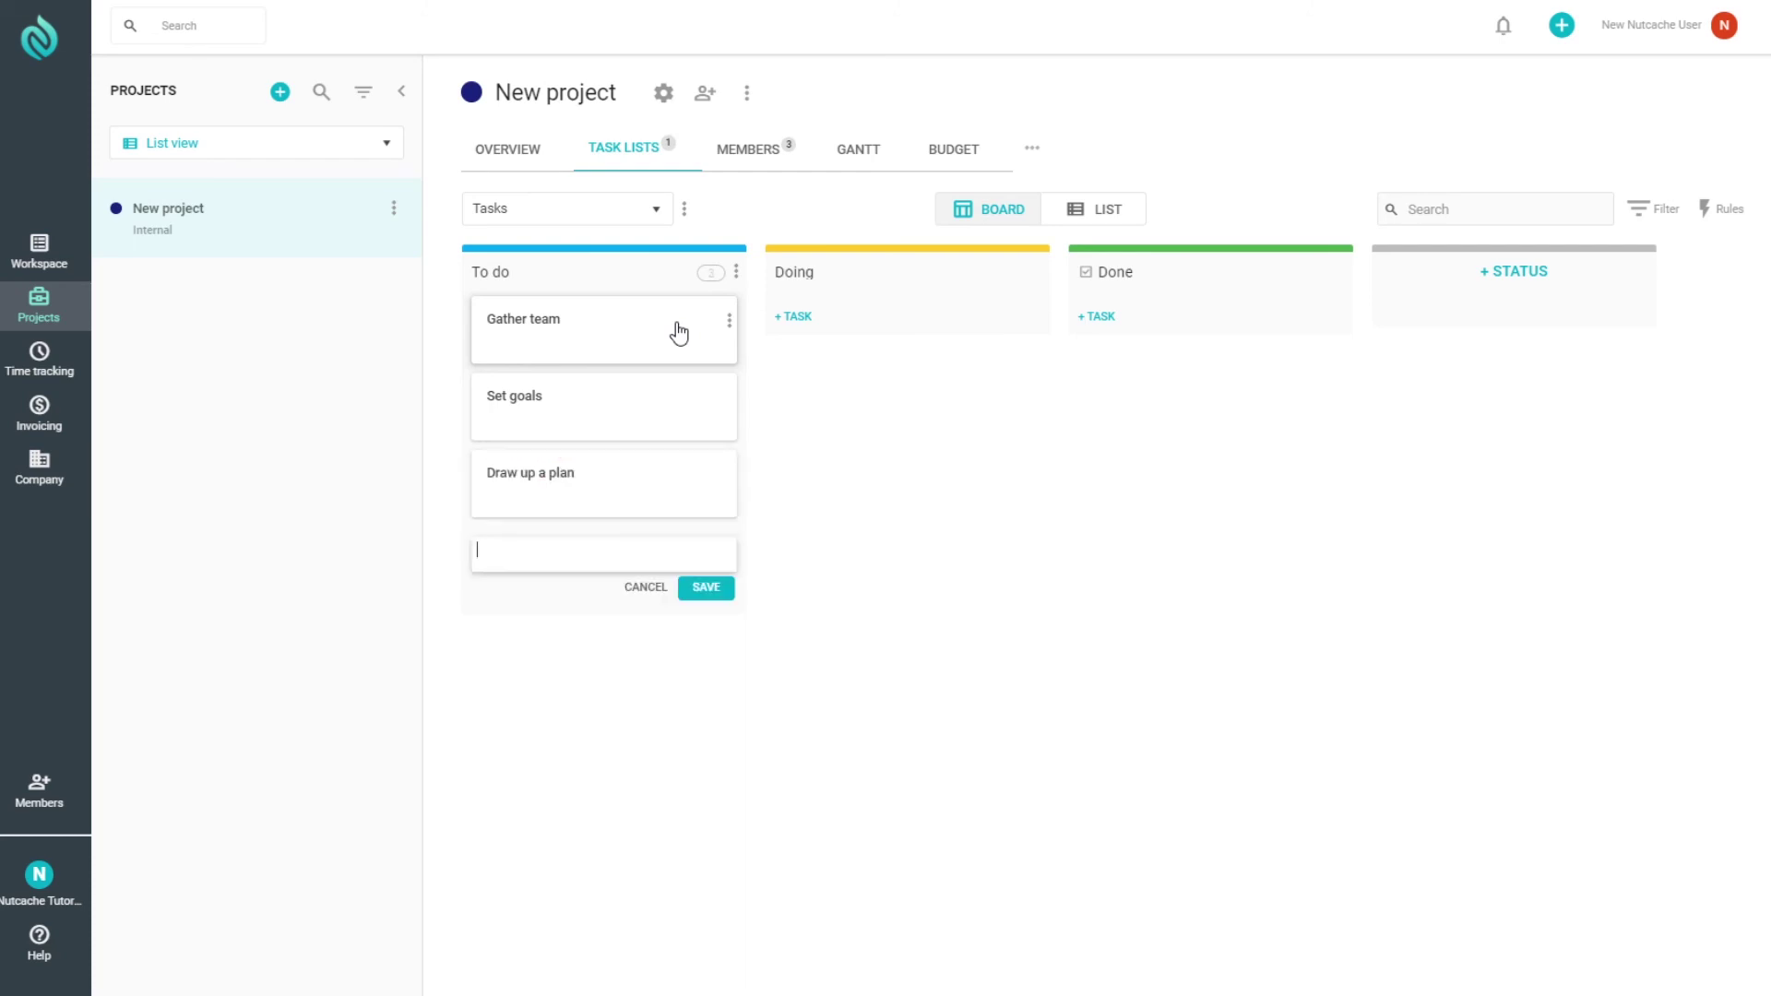
pyautogui.write('Do the videos!')
pyautogui.press('Return')
# Assign a member each to Gather team, Set goals and Draw up a plan; move Gather team to Doing
pyautogui.click(729, 320)
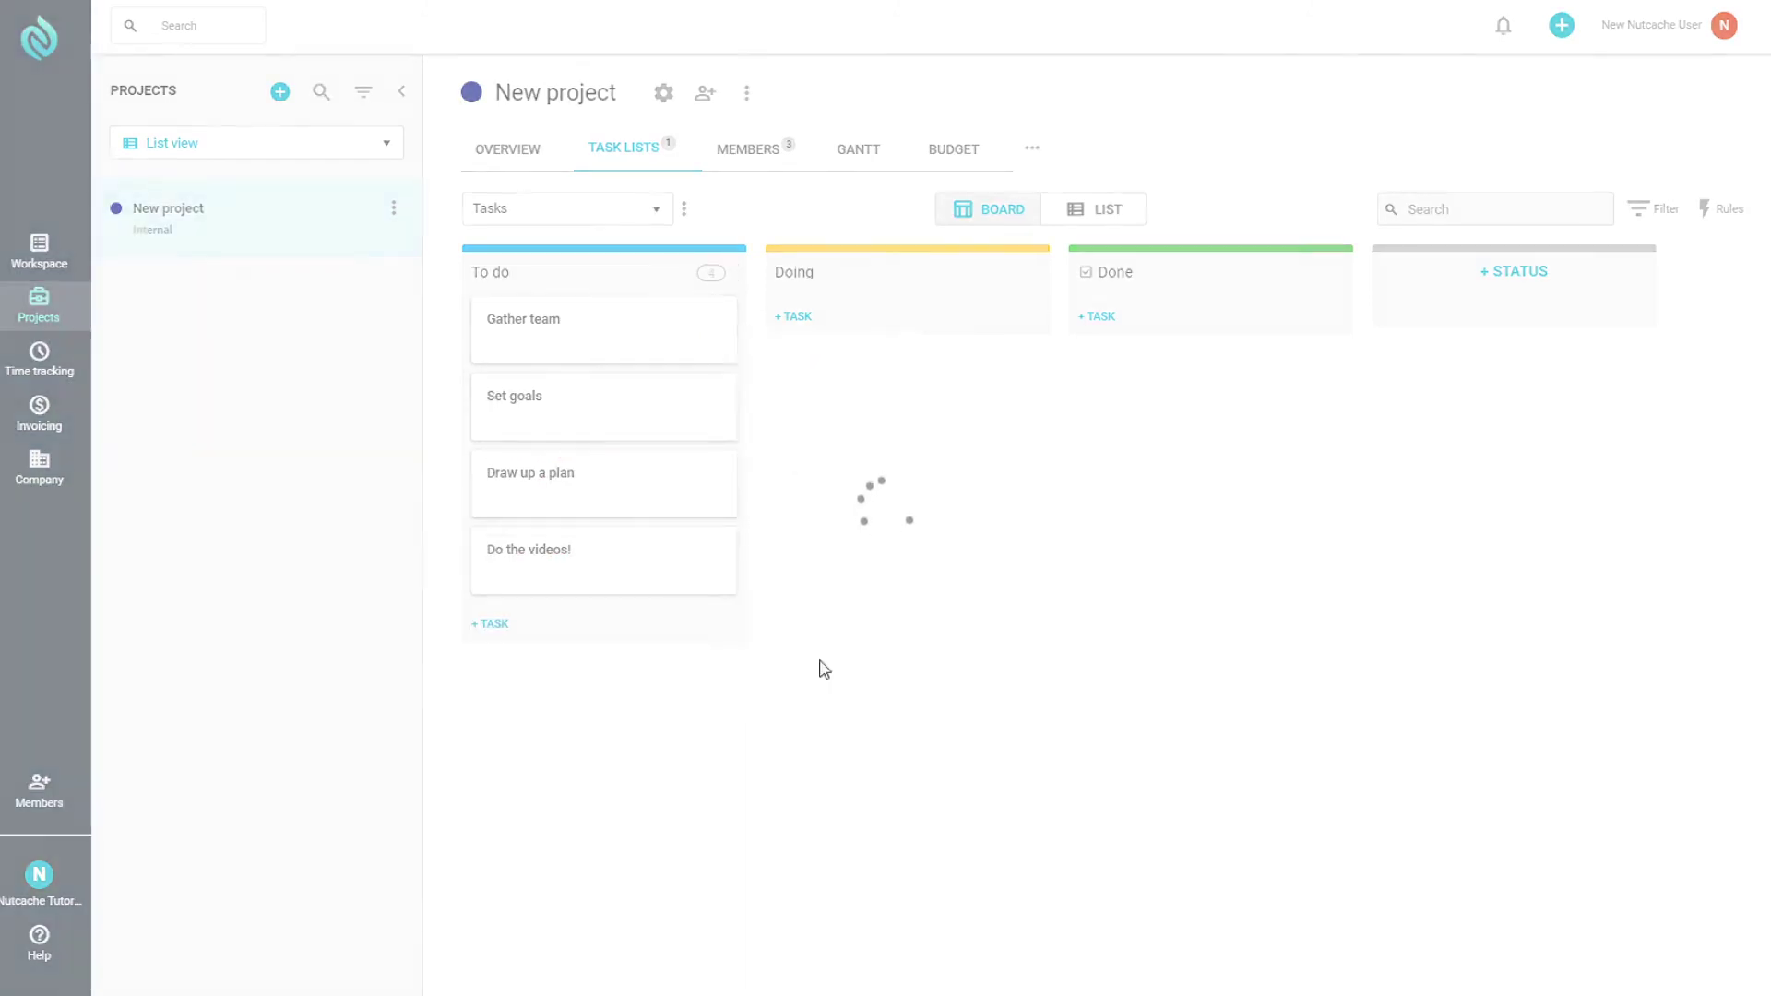
pyautogui.click(823, 659)
pyautogui.click(830, 537)
pyautogui.click(1031, 687)
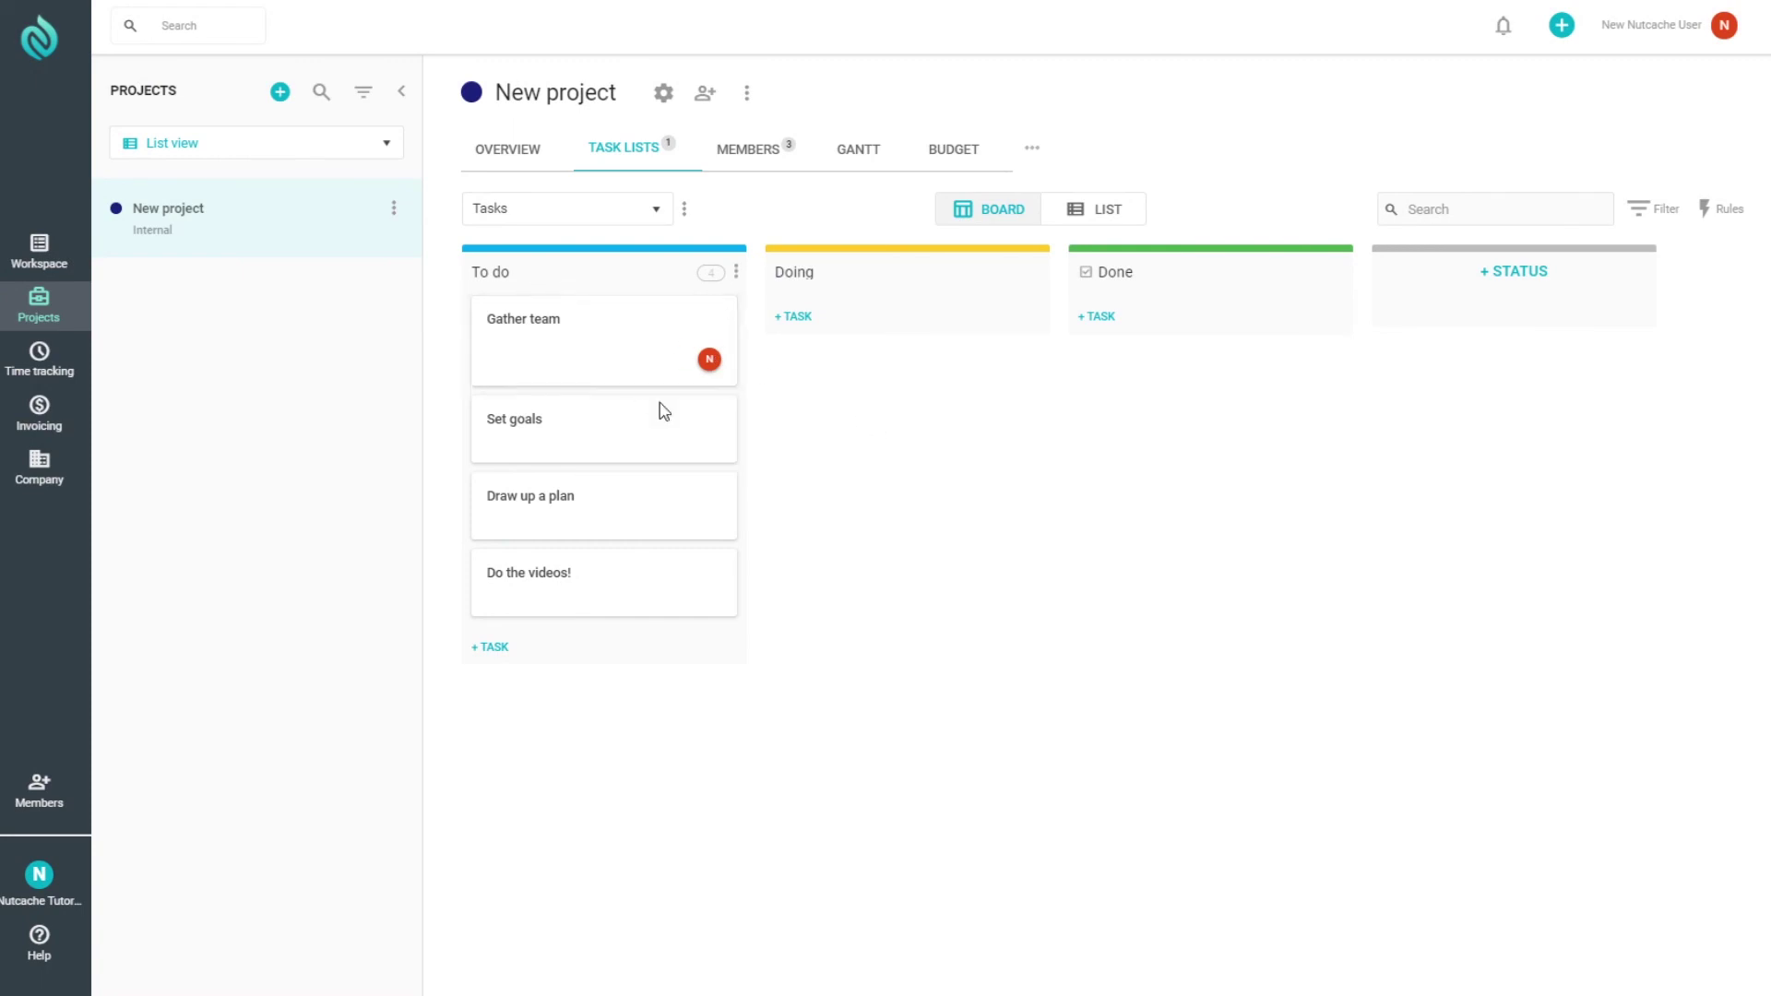
pyautogui.click(730, 423)
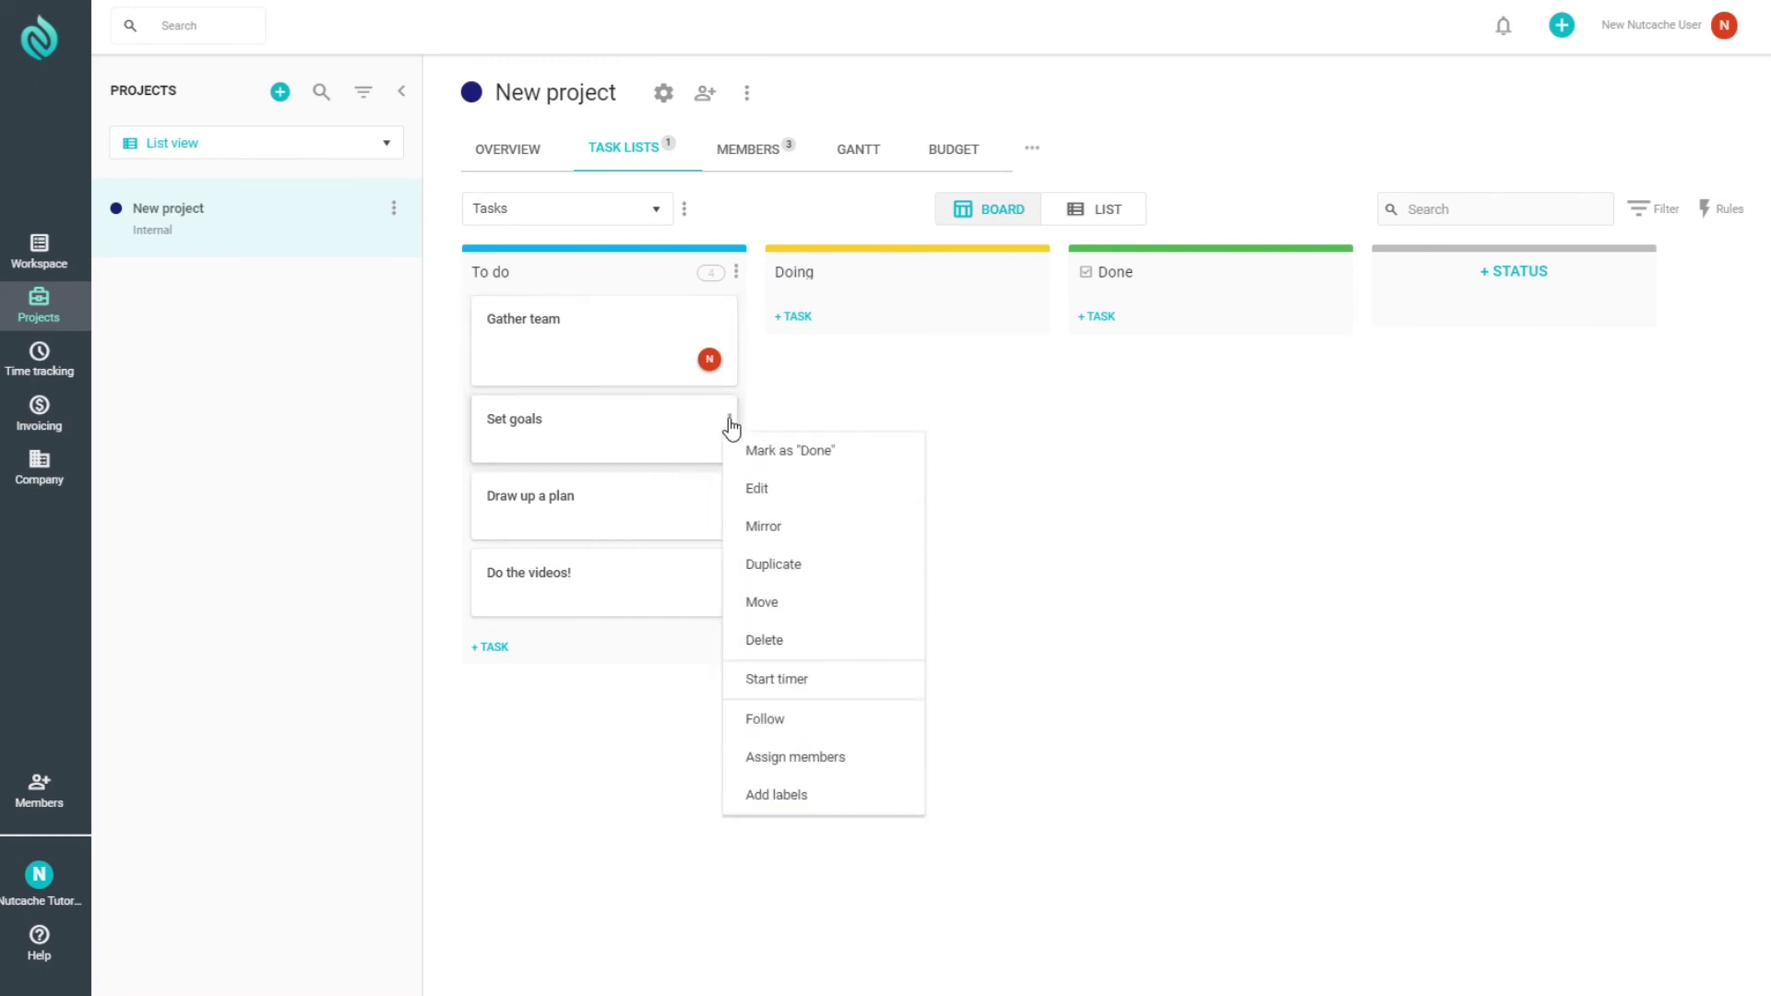
pyautogui.click(780, 756)
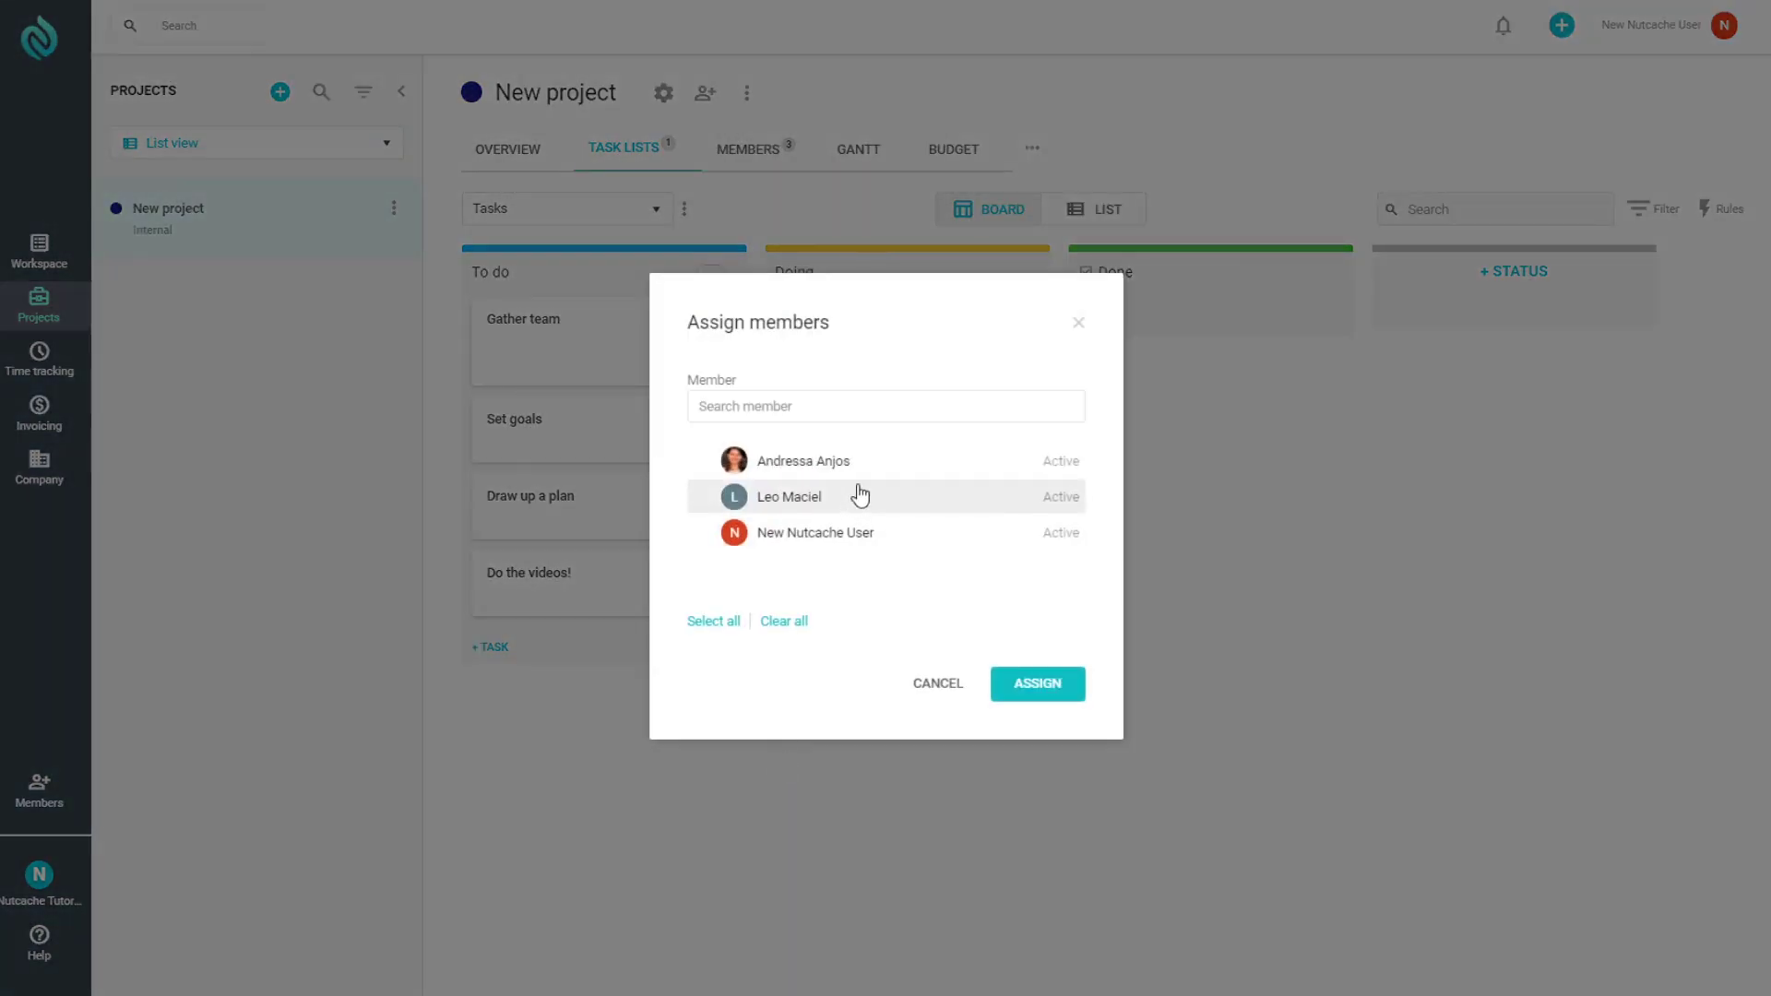
pyautogui.click(802, 460)
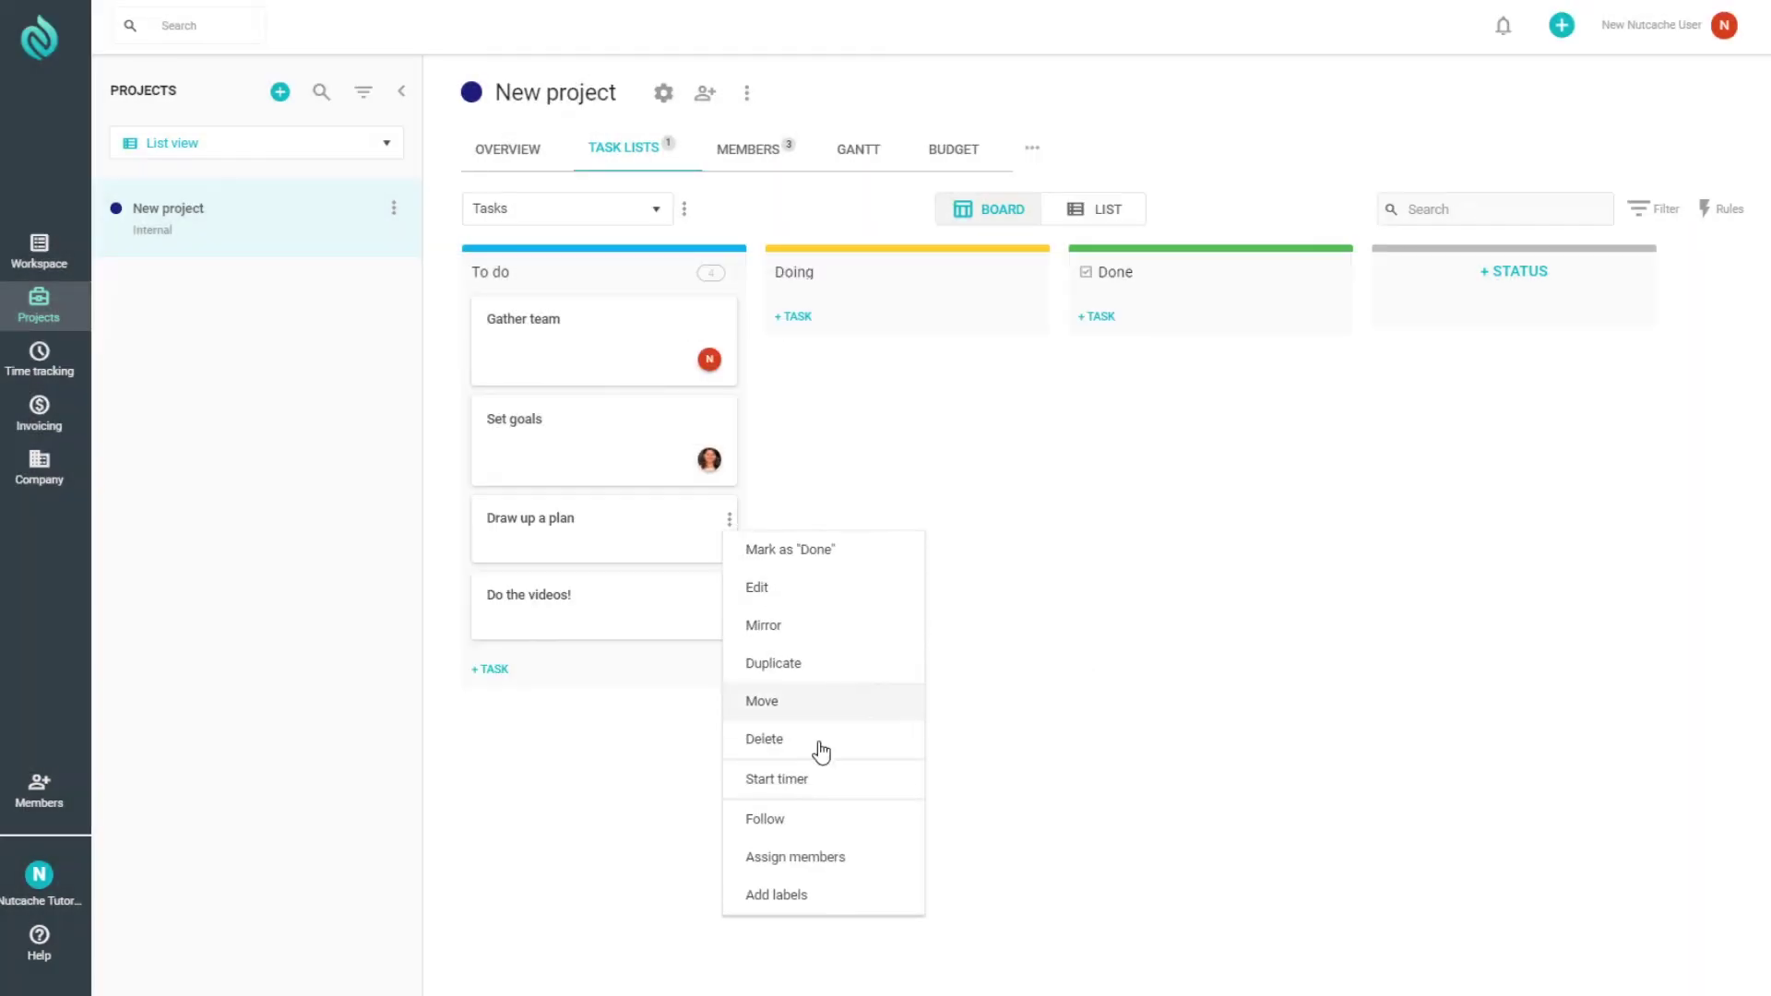
pyautogui.click(795, 857)
pyautogui.click(928, 501)
pyautogui.click(1038, 692)
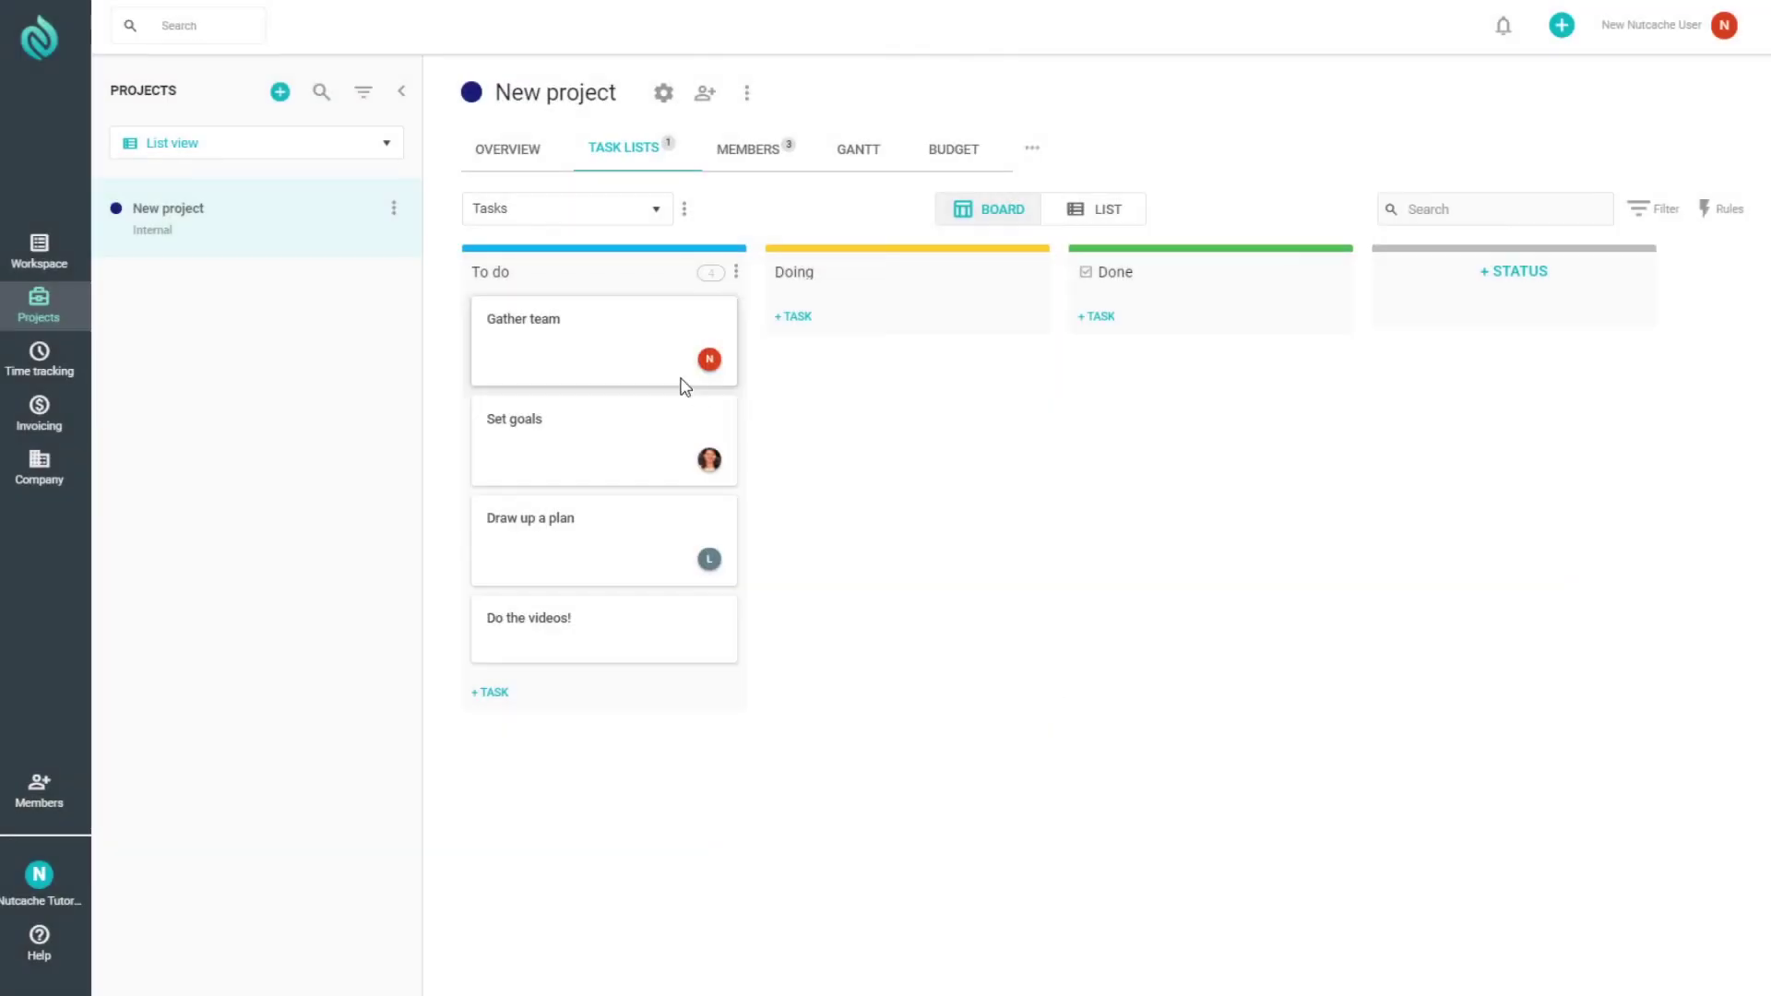
pyautogui.moveTo(620, 356); pyautogui.dragTo(873, 379)
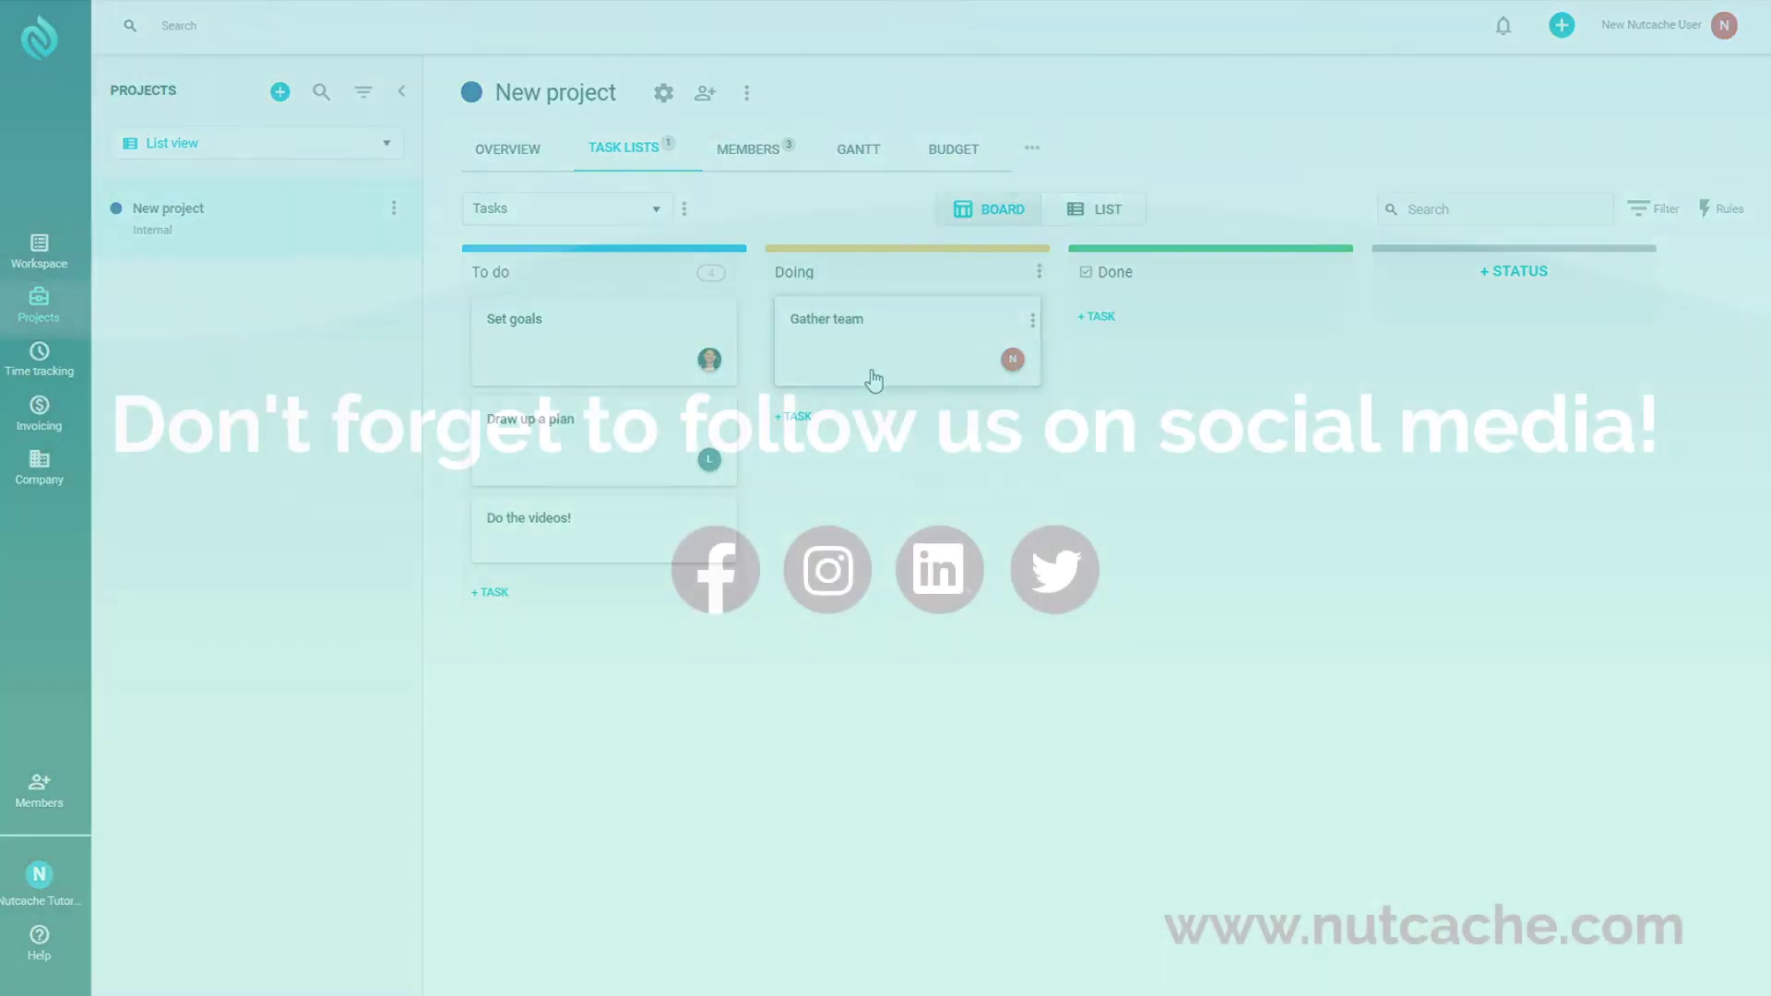